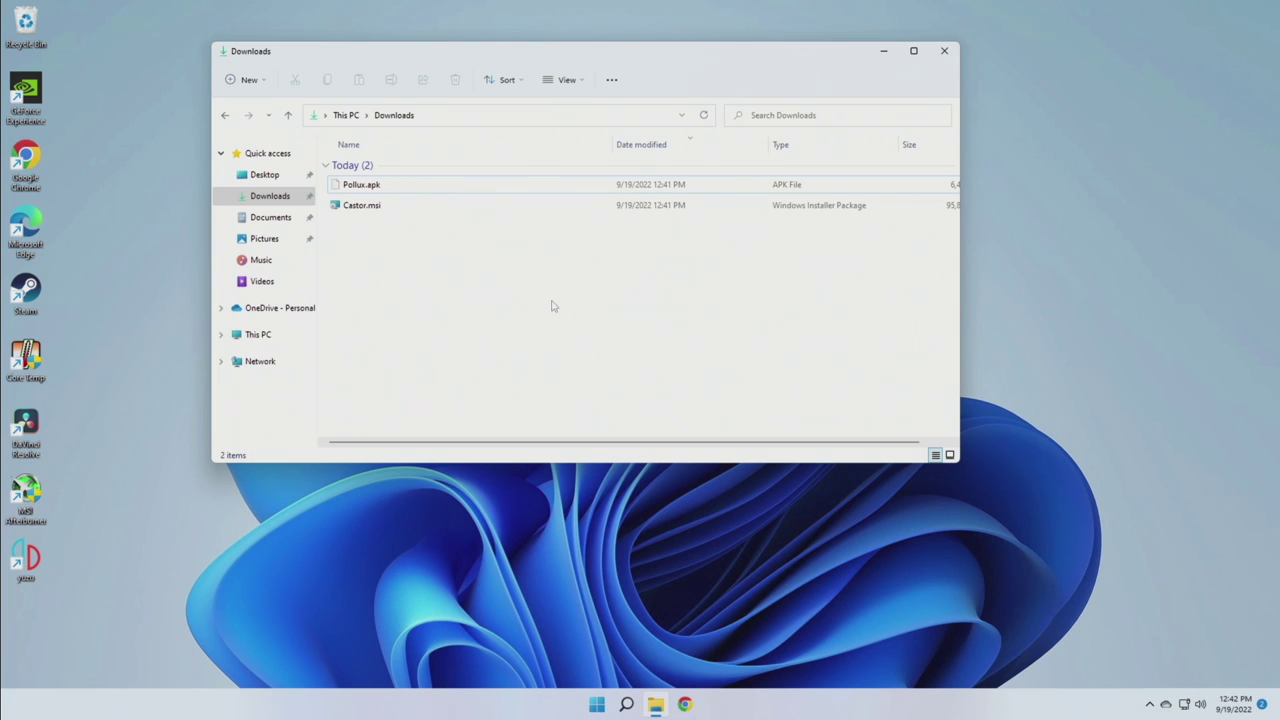
Install Castor.msi from Downloads via Show more options > Install
{"action": "left_click", "coordinate": [358, 191]}
{"action": "left_click", "coordinate": [372, 206]}
{"action": "right_click", "coordinate": [376, 208]}
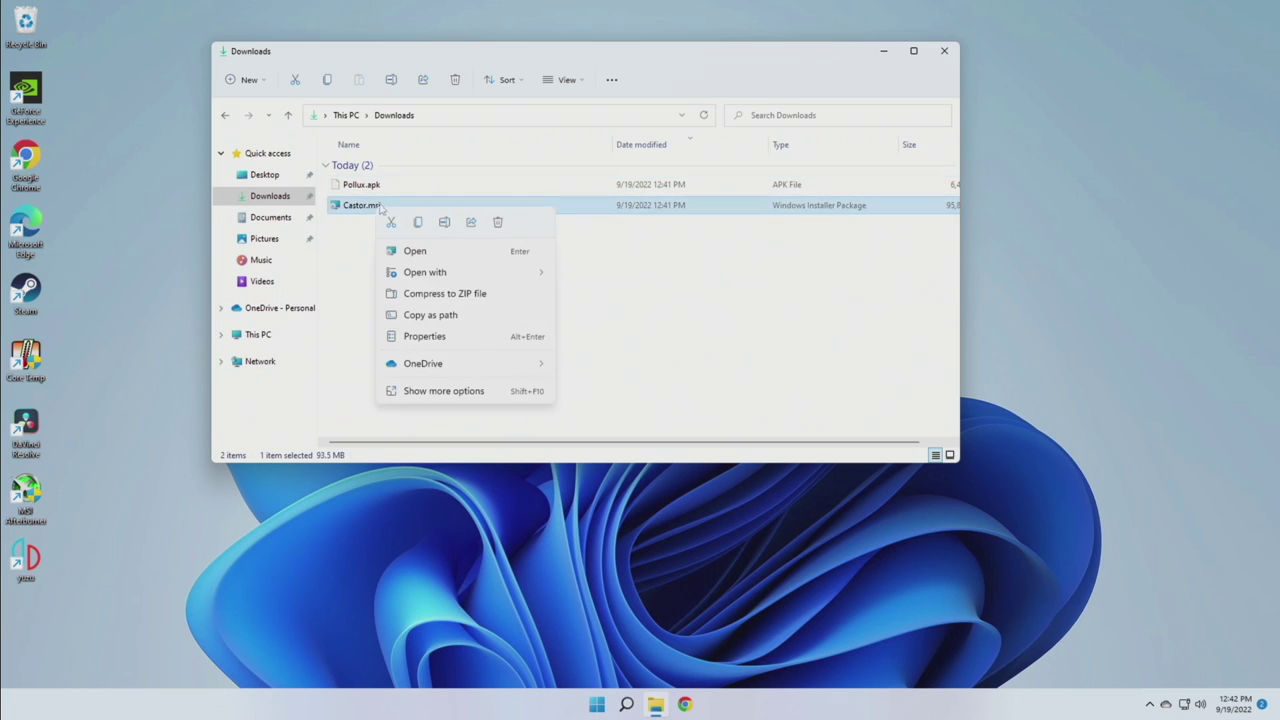
{"action": "left_click", "coordinate": [440, 392]}
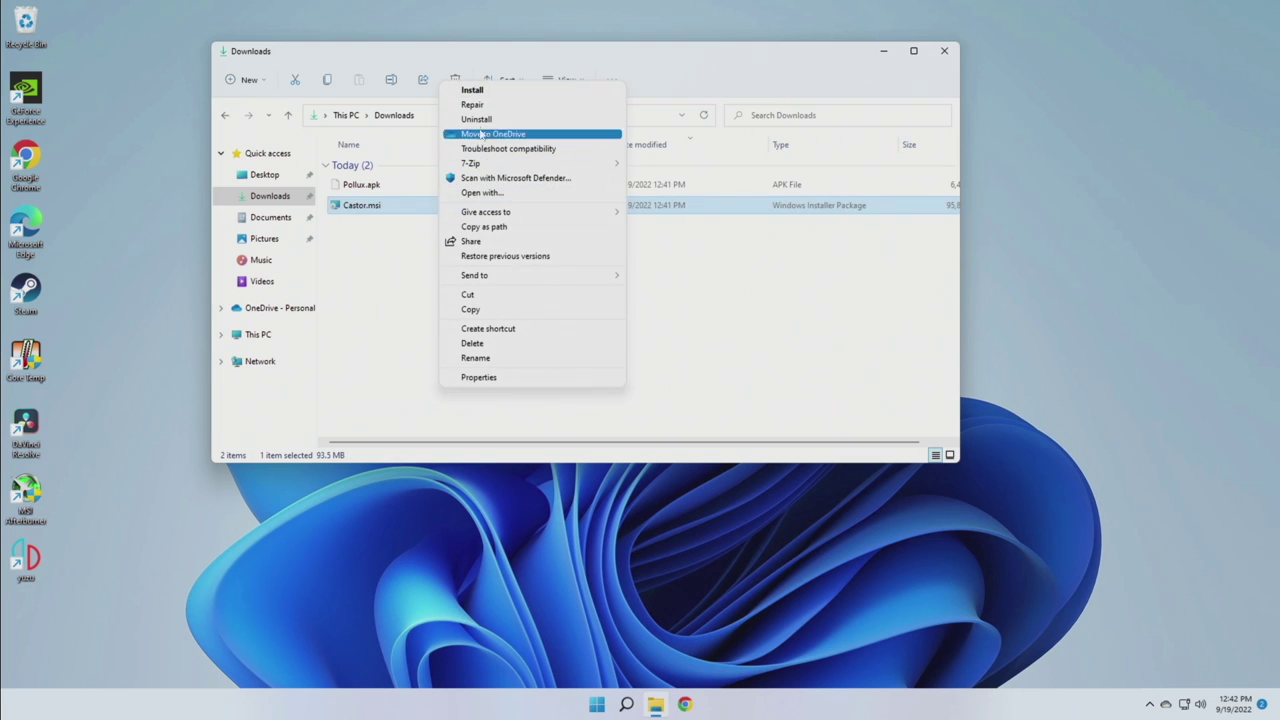
{"action": "left_click", "coordinate": [489, 91]}
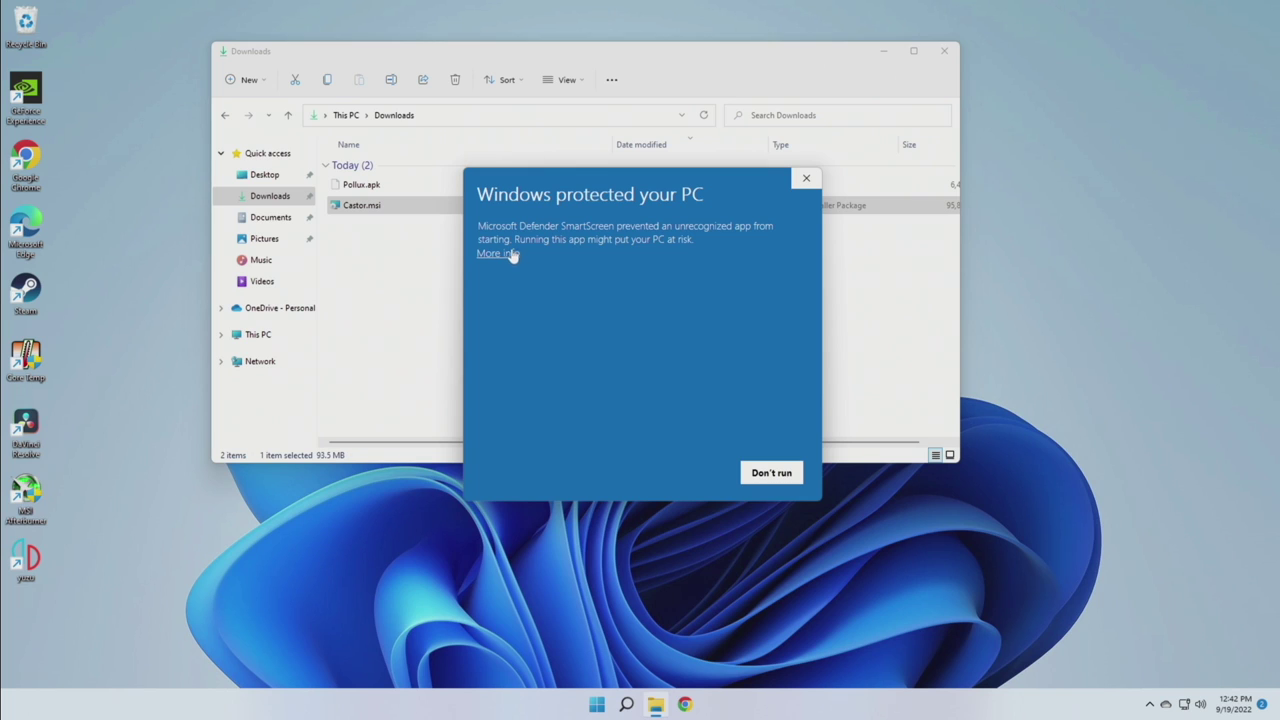
Run the installer anyway past the SmartScreen warning and approve the admin prompt
{"action": "left_click", "coordinate": [510, 254]}
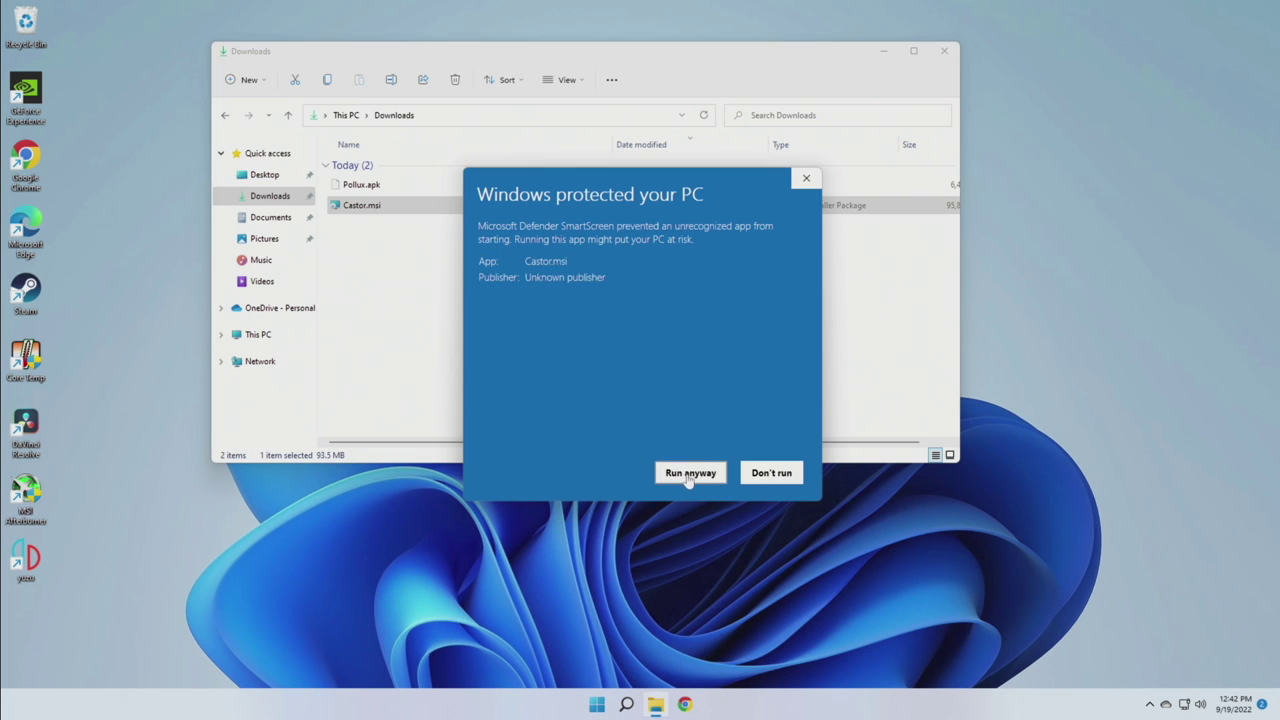
{"action": "left_click", "coordinate": [688, 473]}
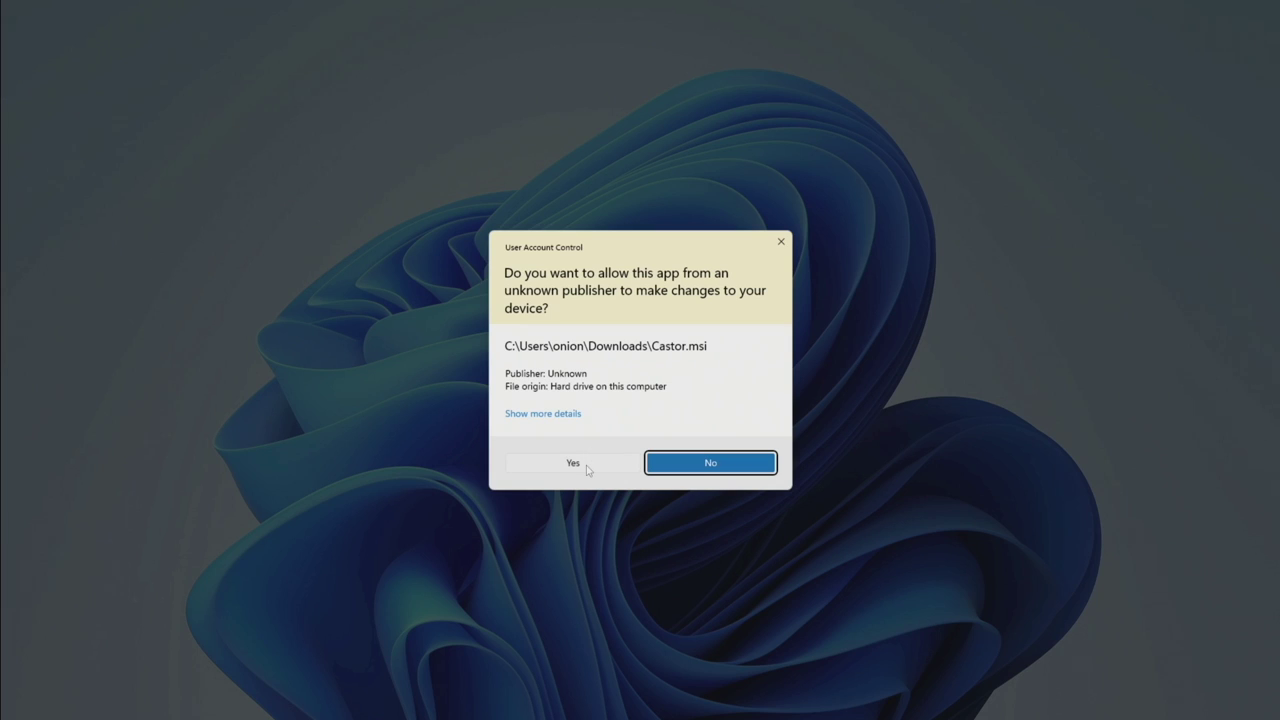
{"action": "left_click", "coordinate": [587, 469]}
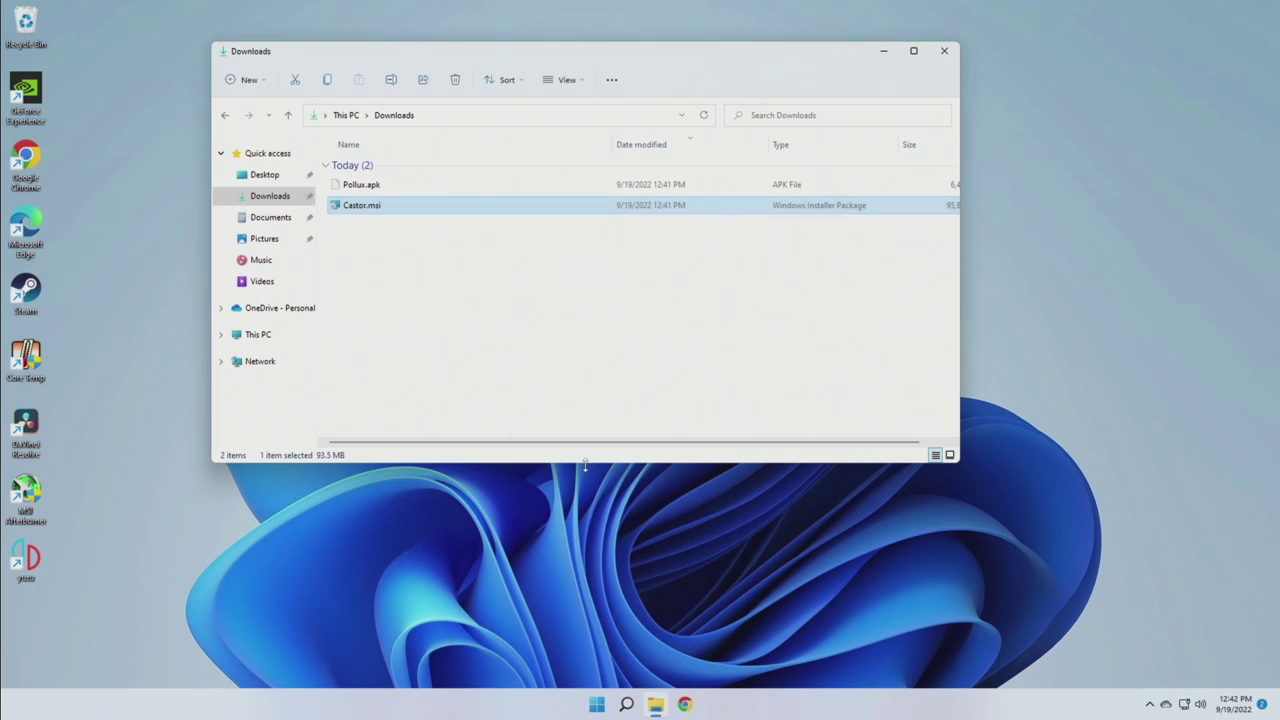
Allow Castor through the Windows firewall on private networks
{"action": "left_click", "coordinate": [580, 390]}
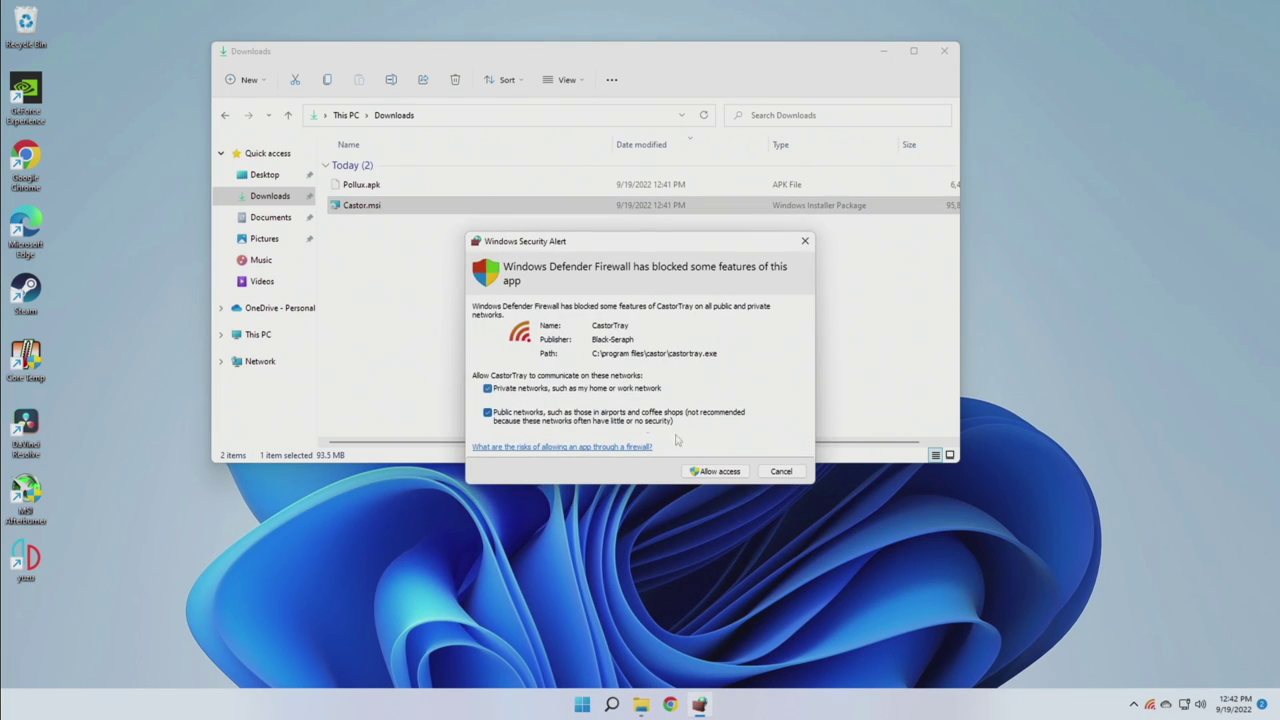
{"action": "left_click", "coordinate": [721, 478]}
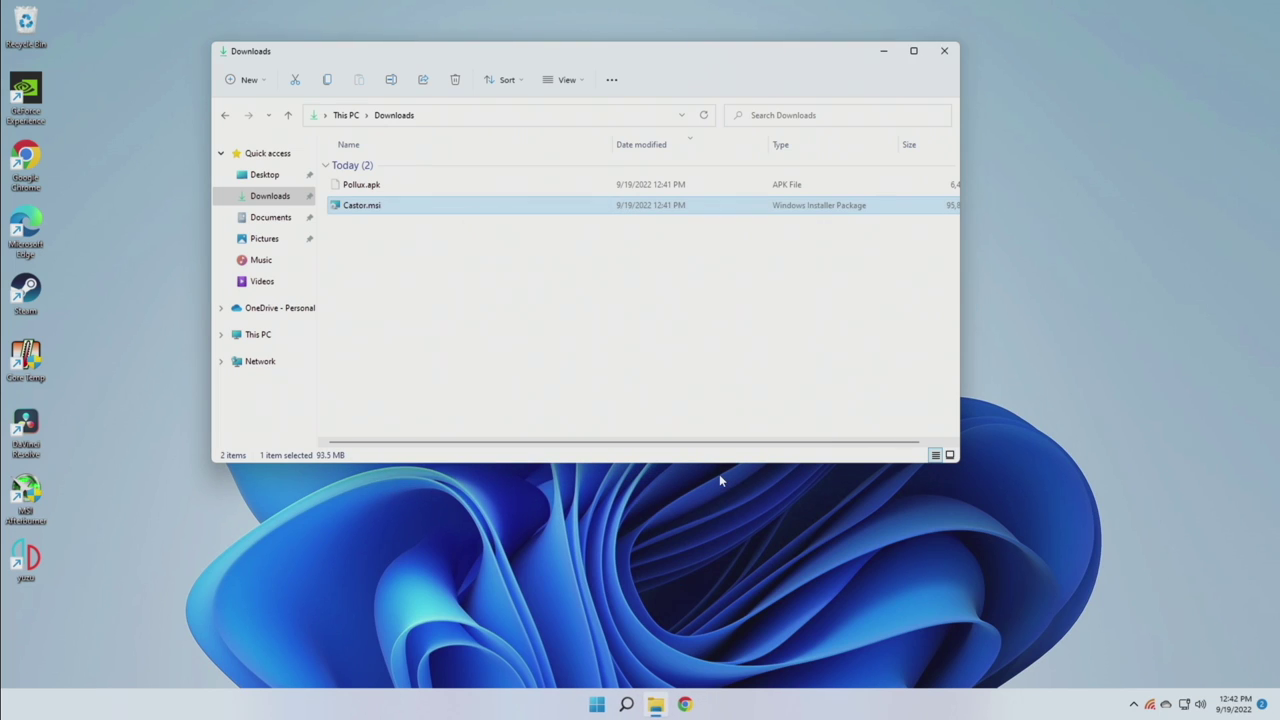
{"action": "left_click", "coordinate": [1150, 704]}
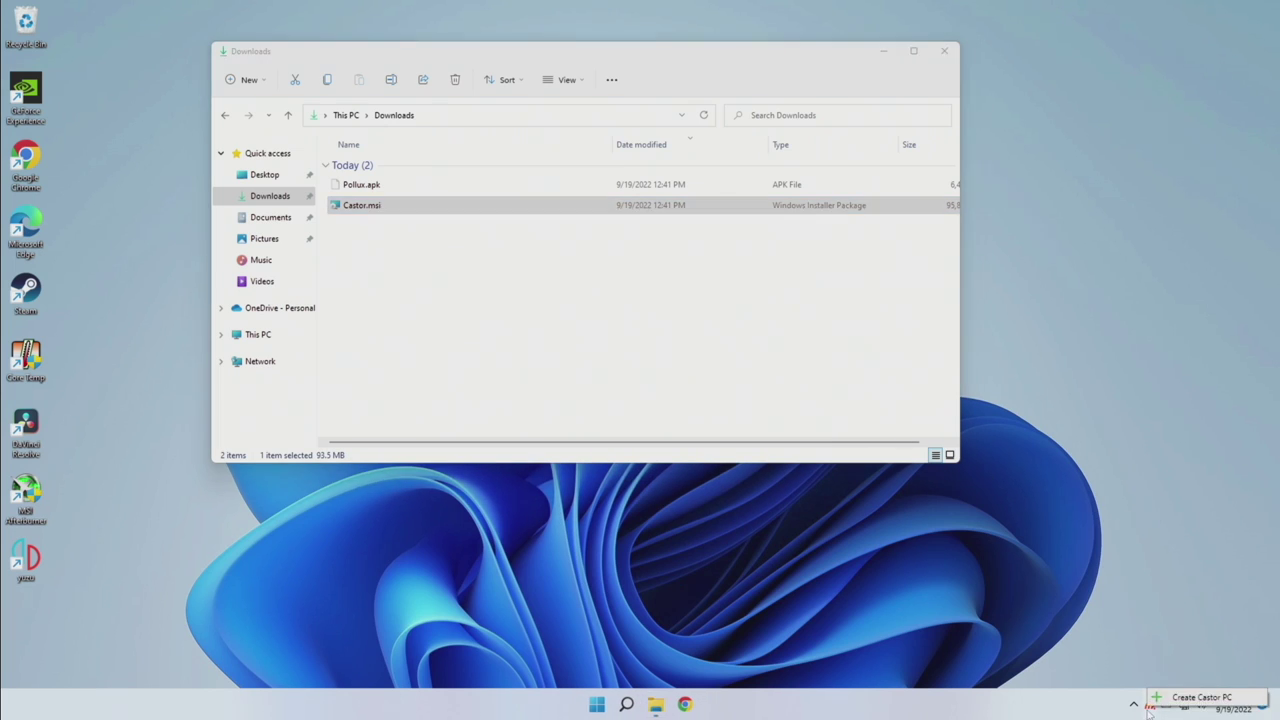
{"action": "left_click", "coordinate": [1200, 697]}
Choose Create Castor PC from the Castor tray icon and approve the wizard's permission prompt
{"action": "left_click", "coordinate": [1150, 704]}
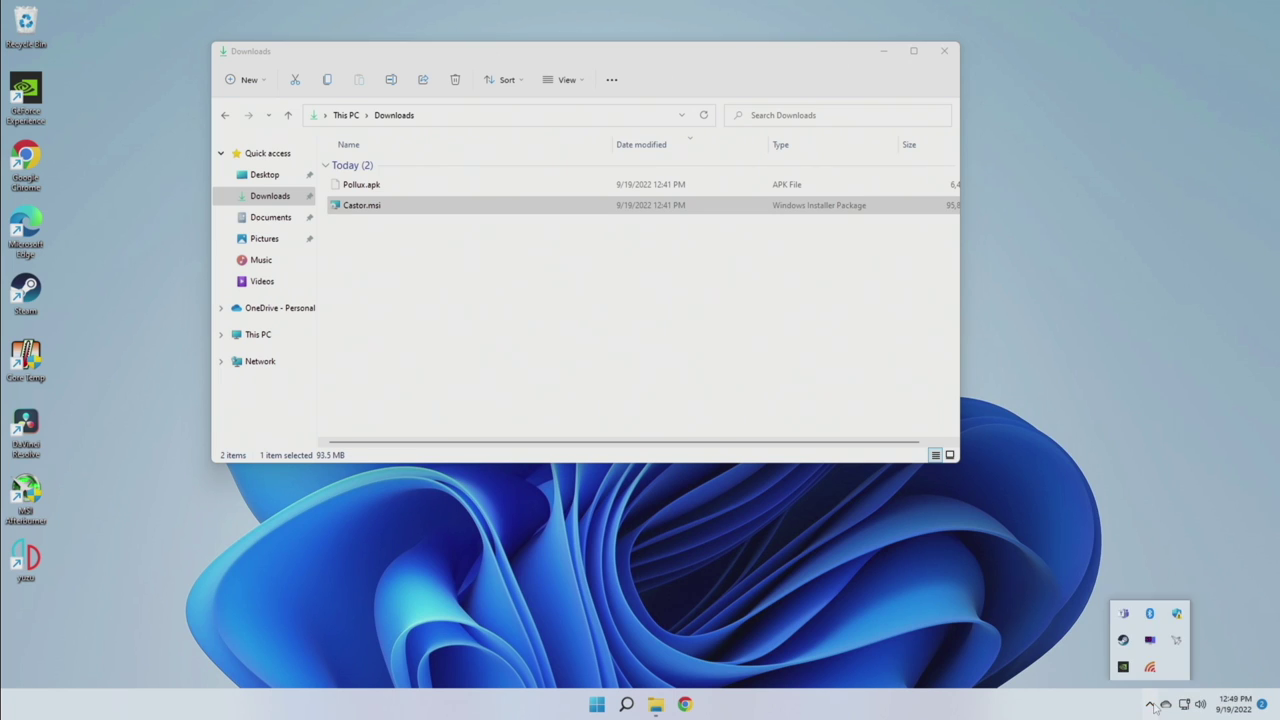
{"action": "left_click", "coordinate": [1150, 667]}
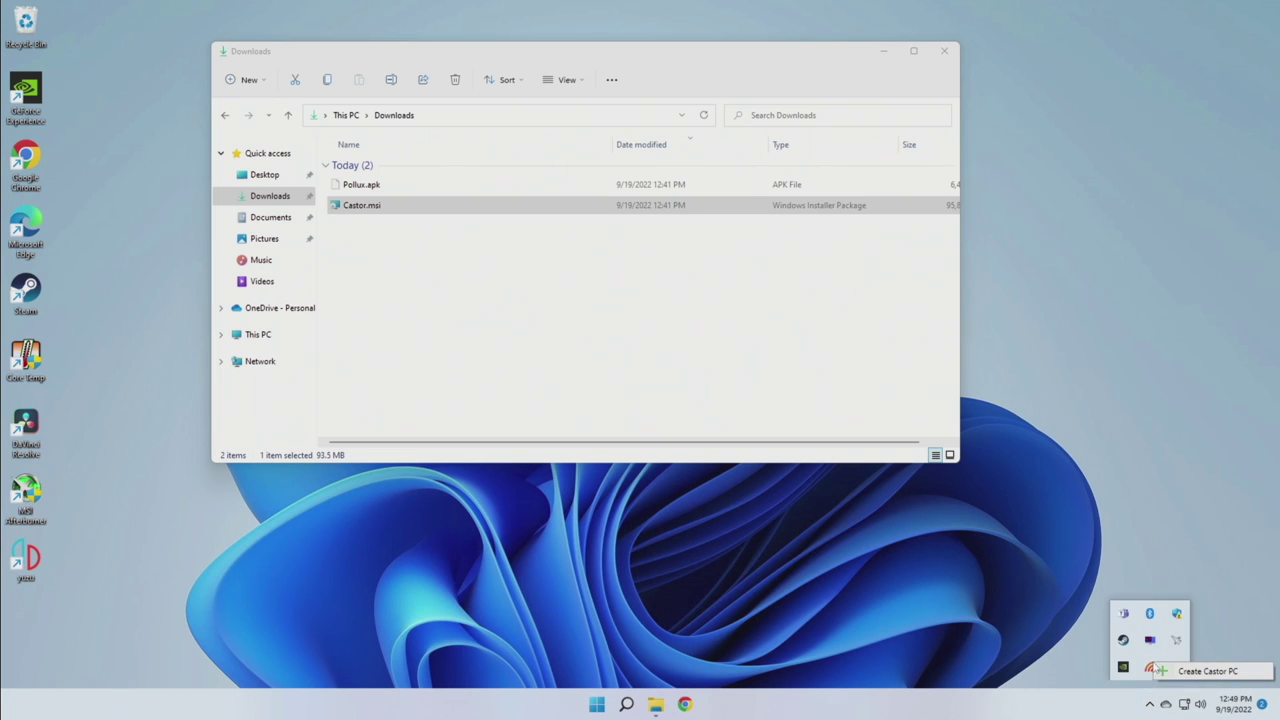
{"action": "left_click", "coordinate": [1203, 672]}
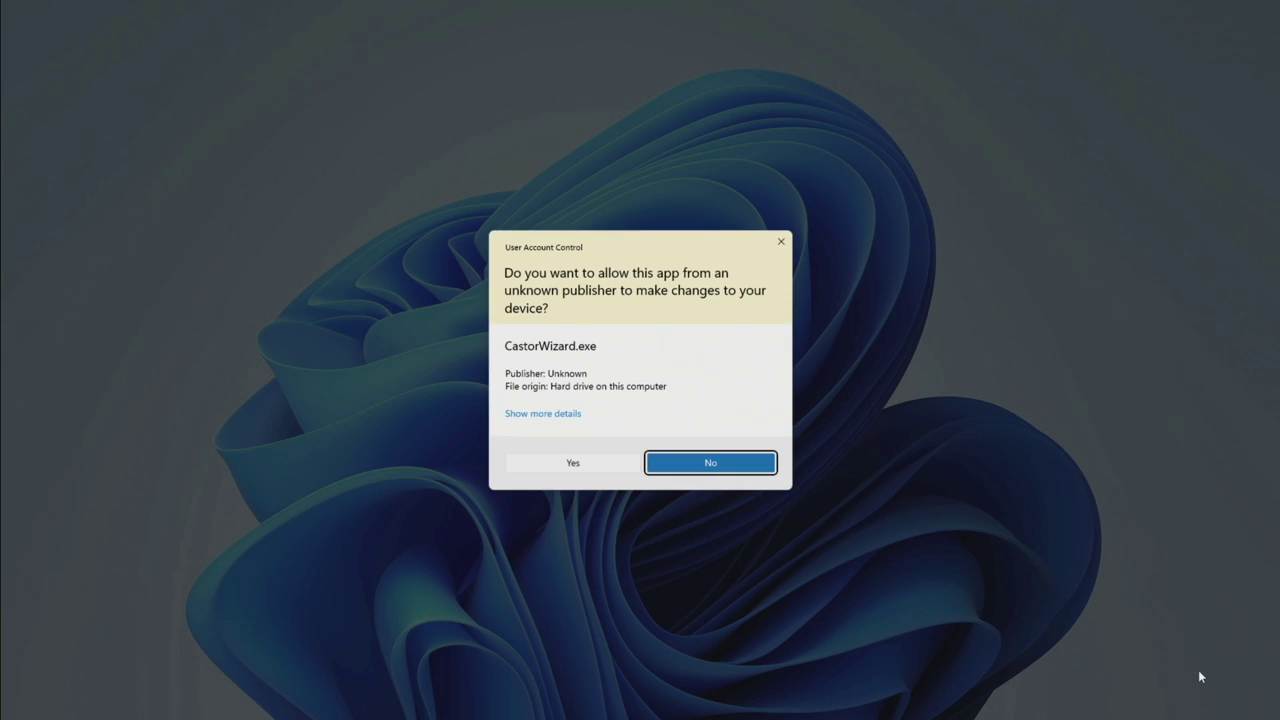
{"action": "left_click", "coordinate": [571, 462]}
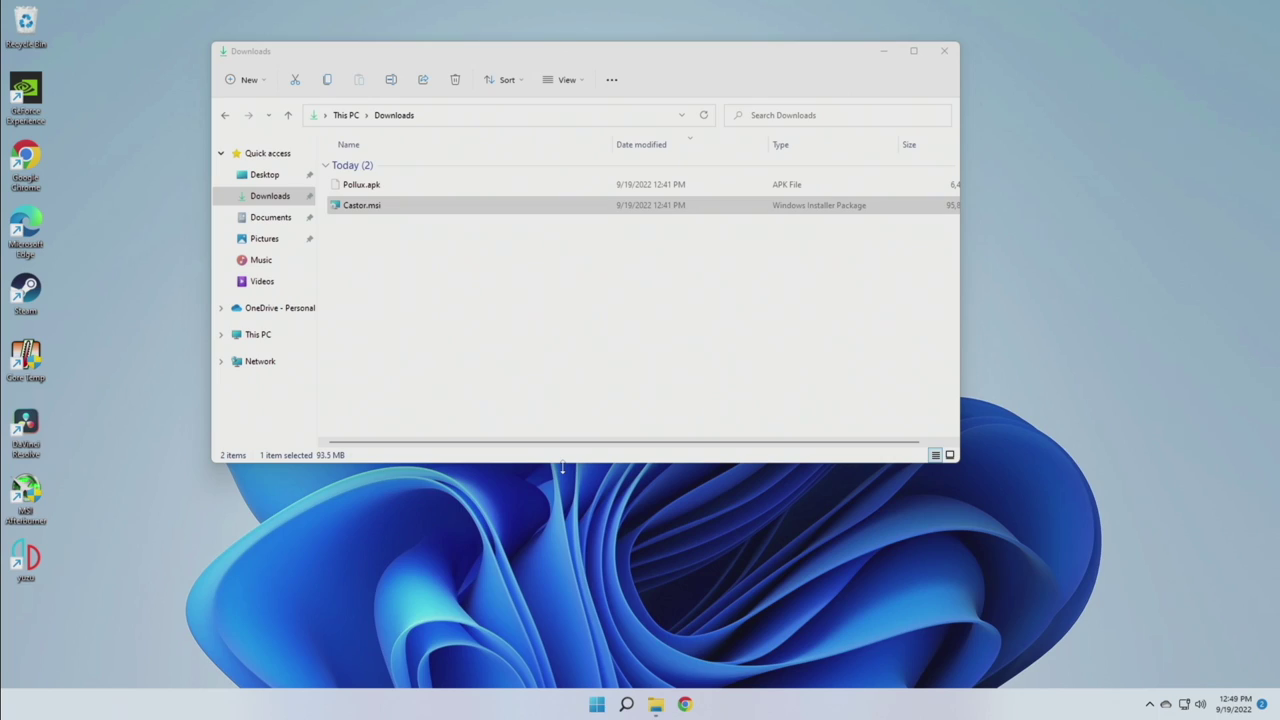
Close the Downloads window and cancel the Castor wizard so Windows can reboot for Hyper-V
{"action": "left_click", "coordinate": [945, 52]}
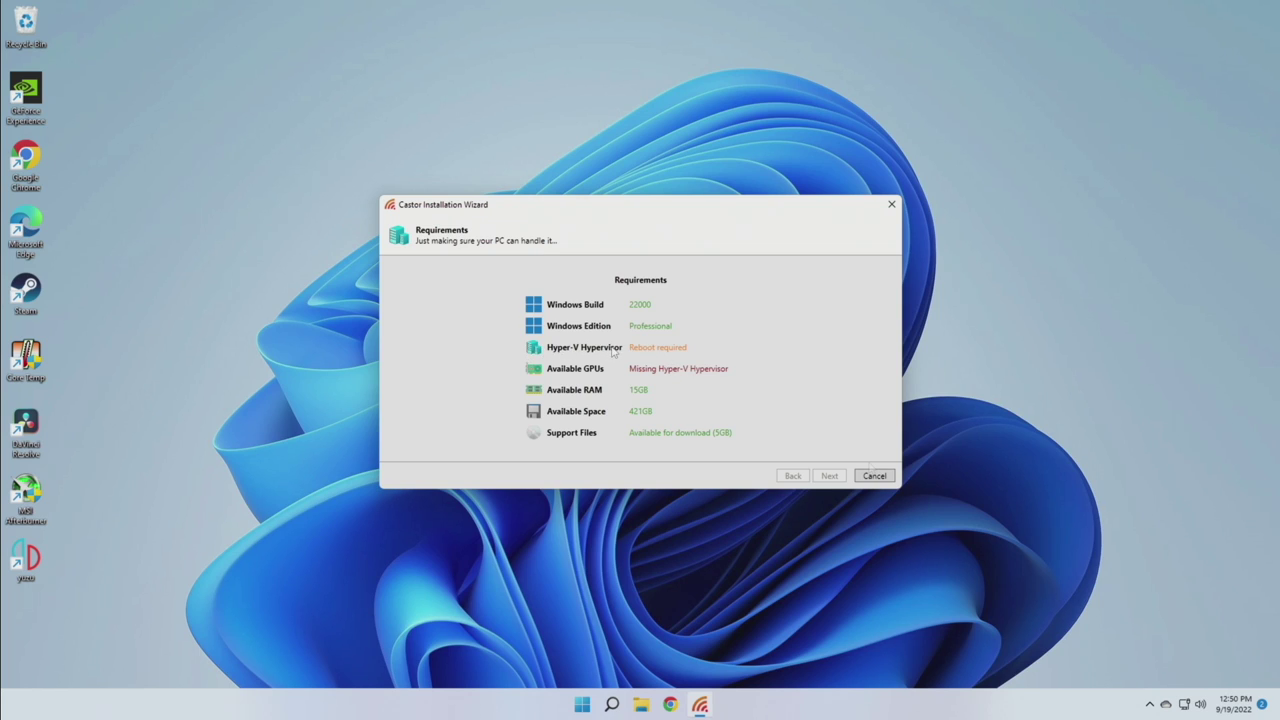
{"action": "left_click", "coordinate": [877, 478]}
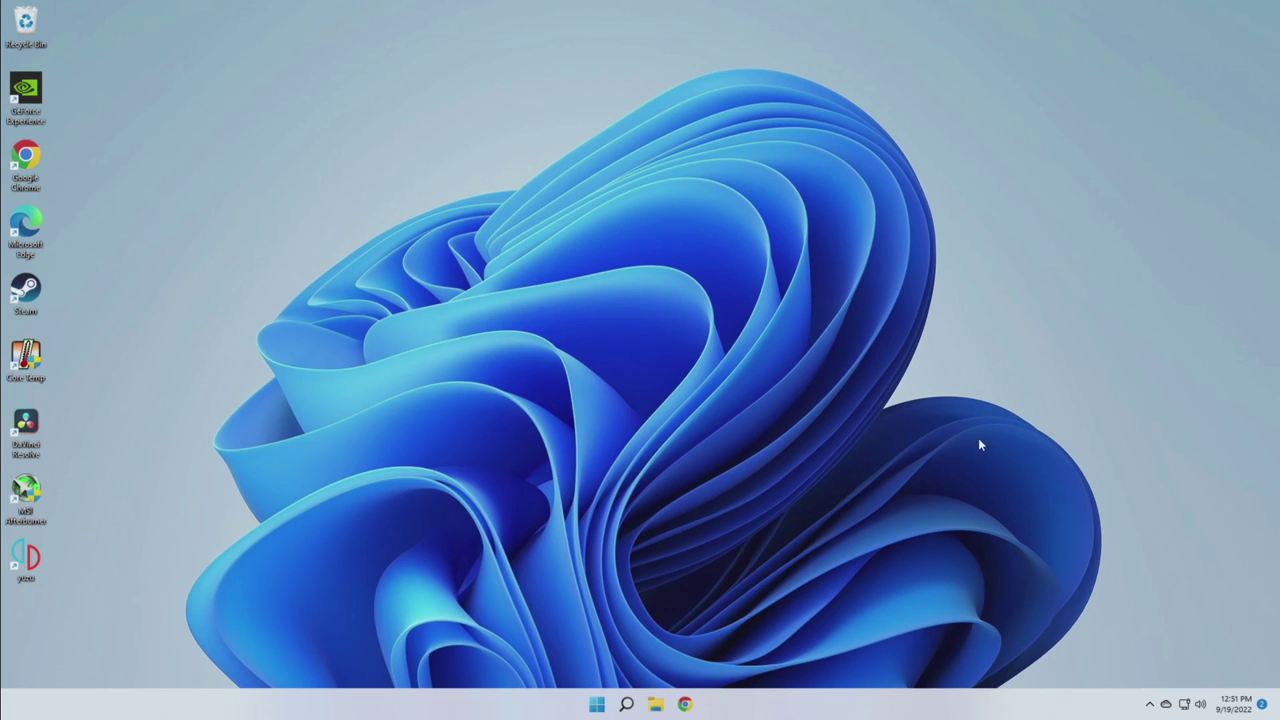
Relaunch the Castor wizard, pass the Requirements check, and pick the RTX 3060 Laptop GPU
{"action": "left_click", "coordinate": [1150, 706]}
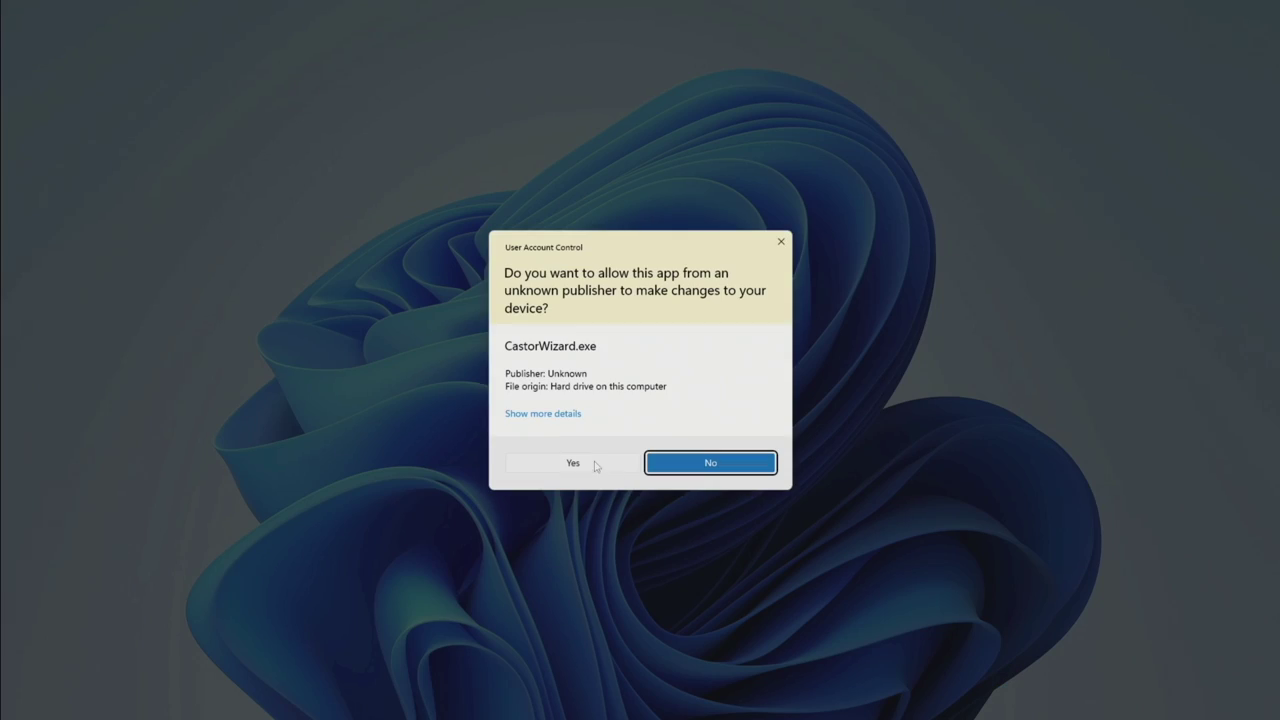
{"action": "left_click", "coordinate": [593, 464]}
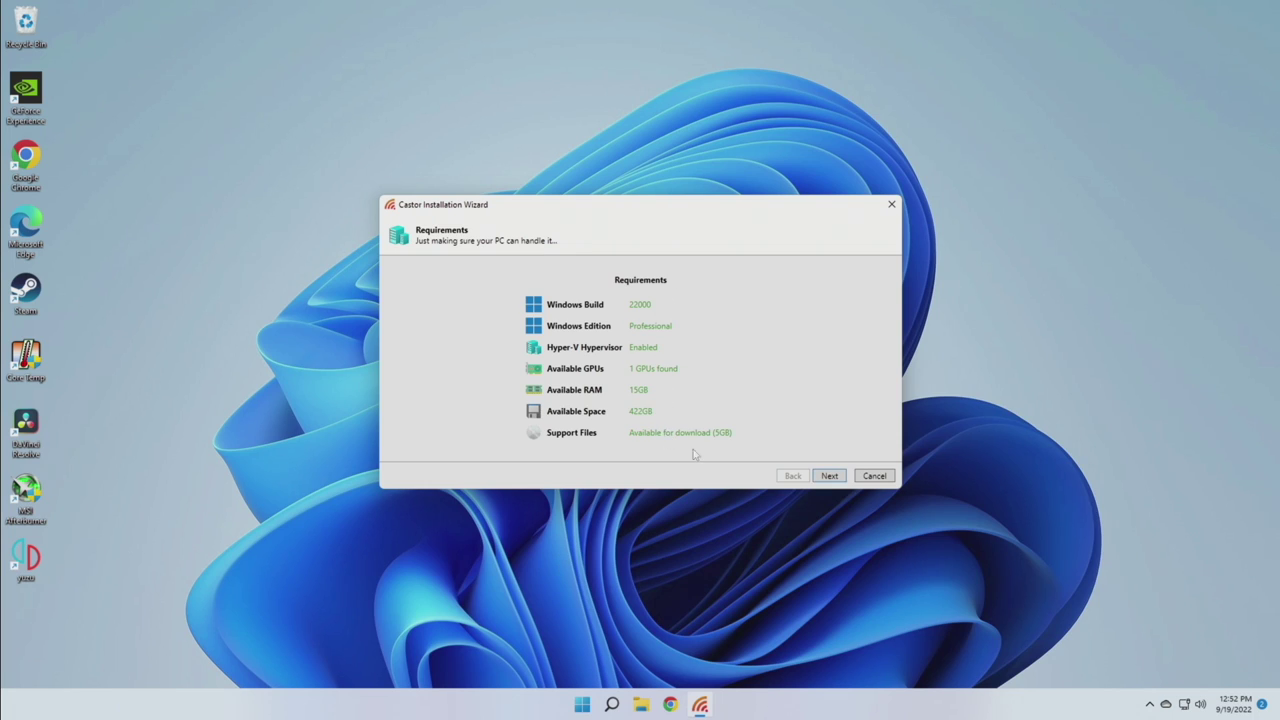
{"action": "left_click", "coordinate": [829, 476]}
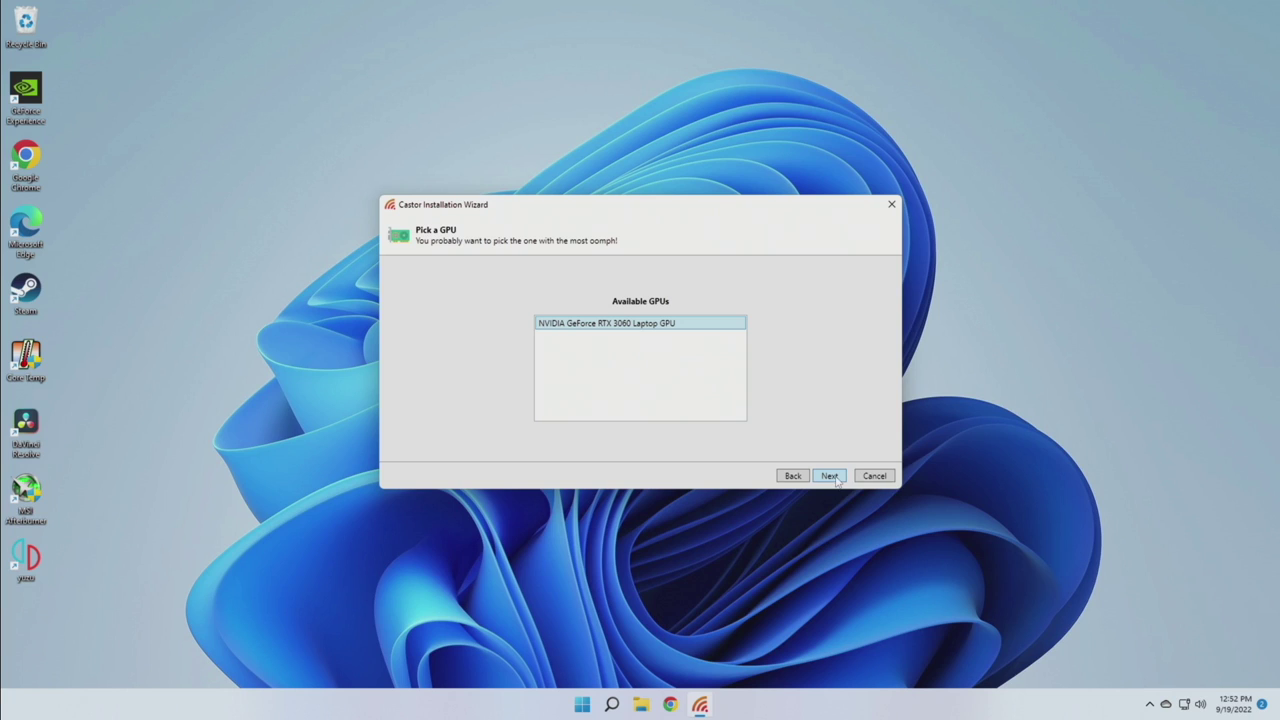
{"action": "left_click", "coordinate": [830, 476]}
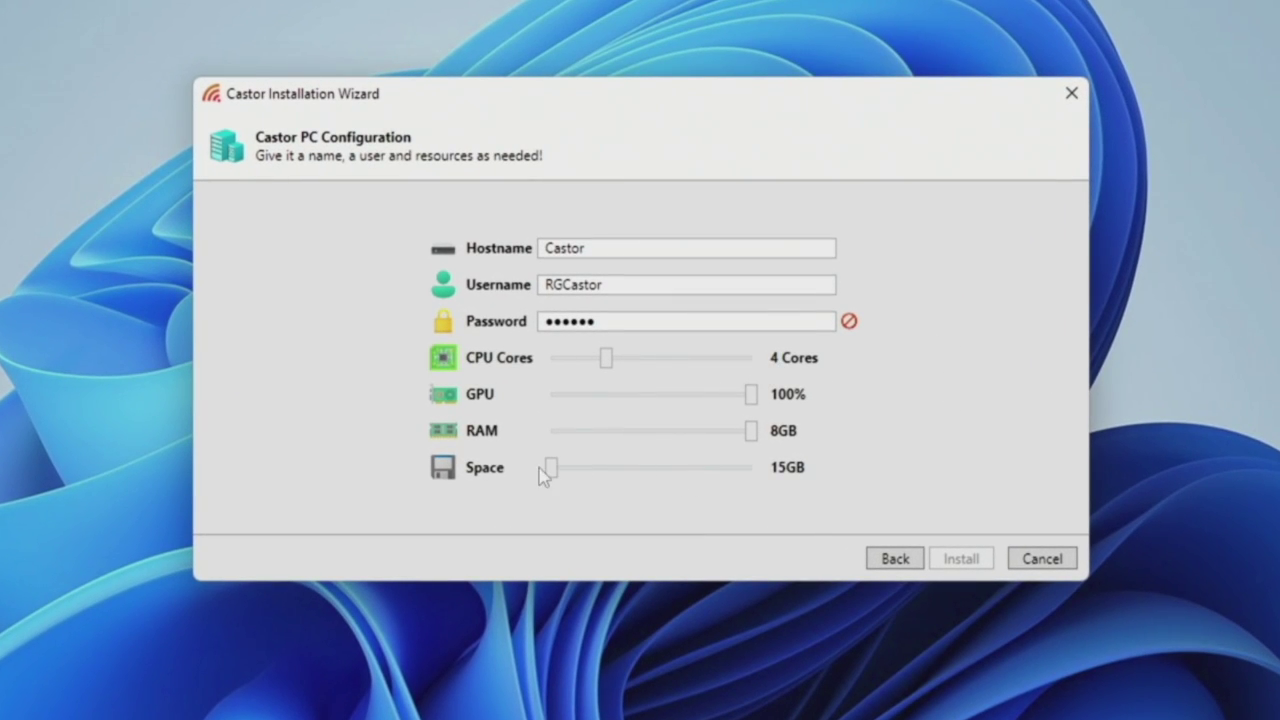
Set the Castor PC's space to 40GB, replace the password with a complex one, and install
{"action": "left_click_drag", "start_coordinate": [556, 468], "coordinate": [570, 478]}
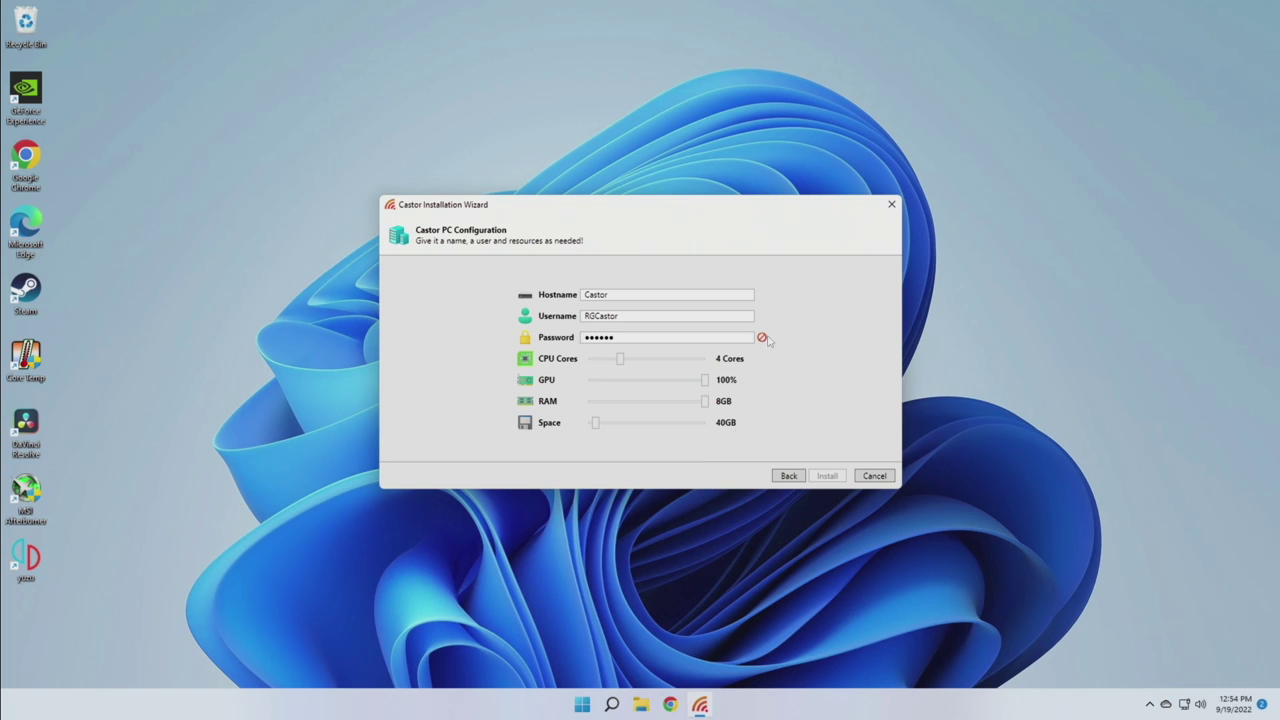
{"action": "mouse_move", "coordinate": [763, 341]}
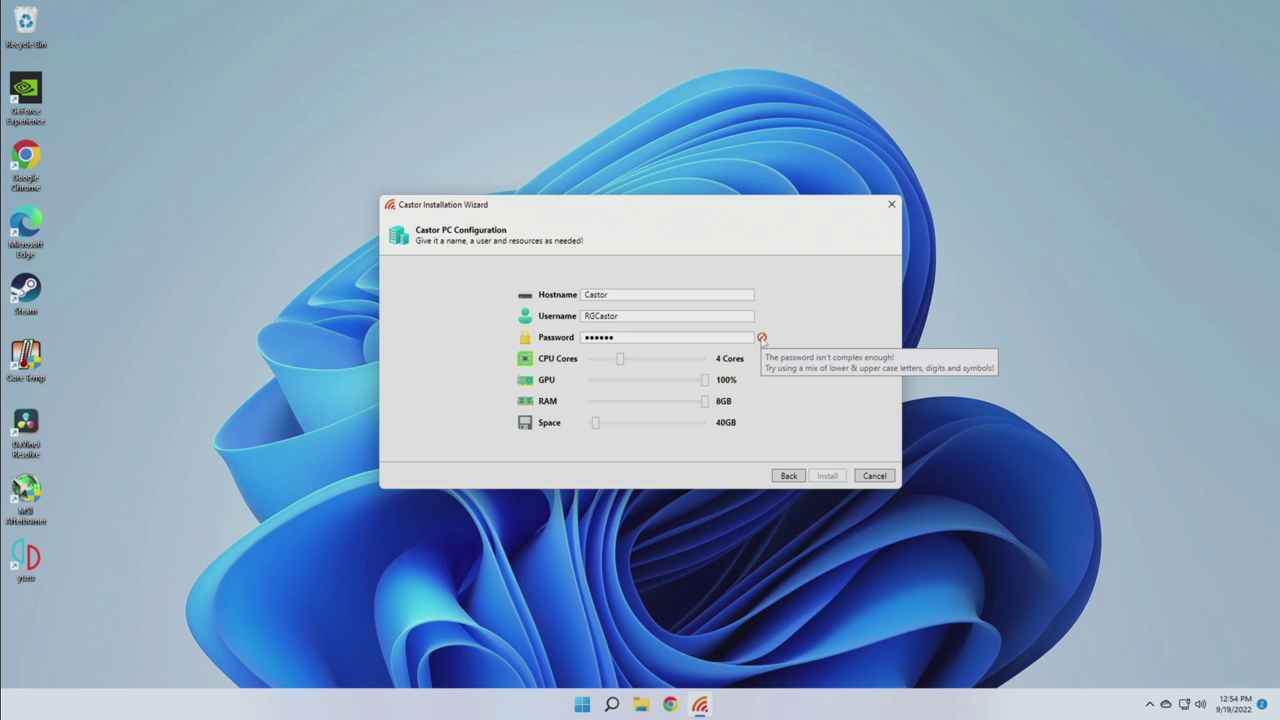
{"action": "double_click", "coordinate": [699, 337]}
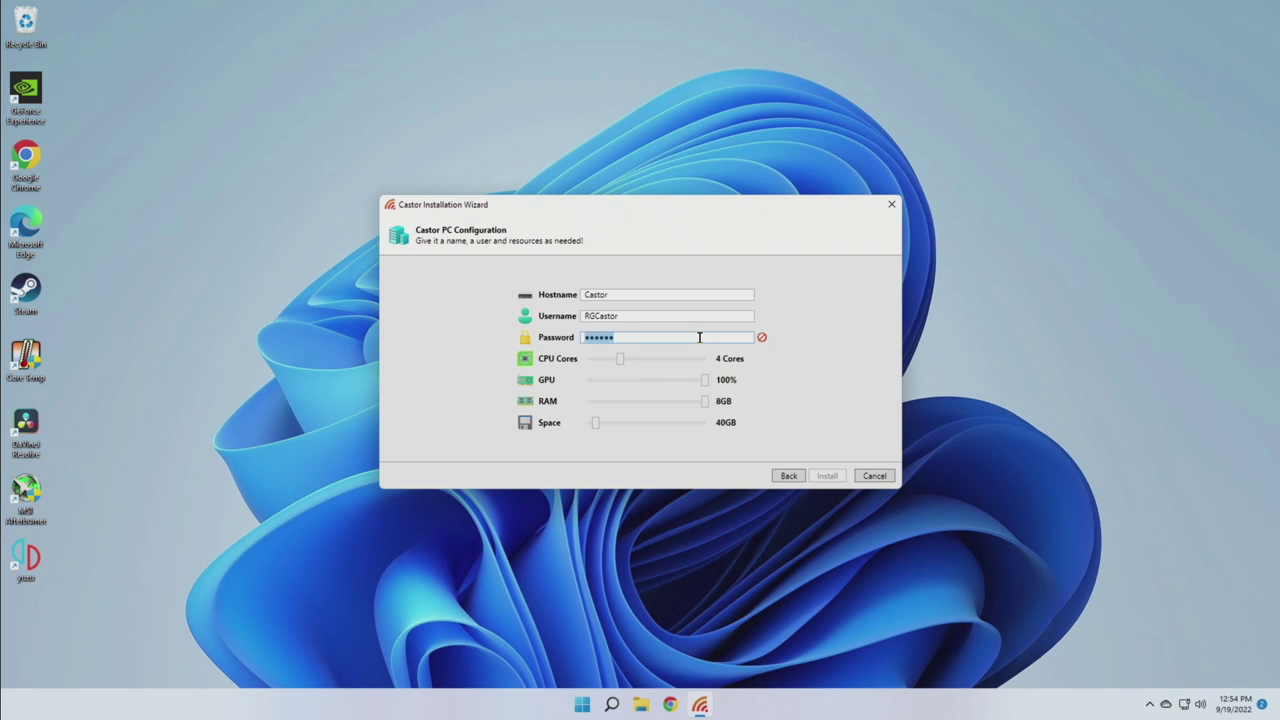
{"action": "type", "text": "••"}
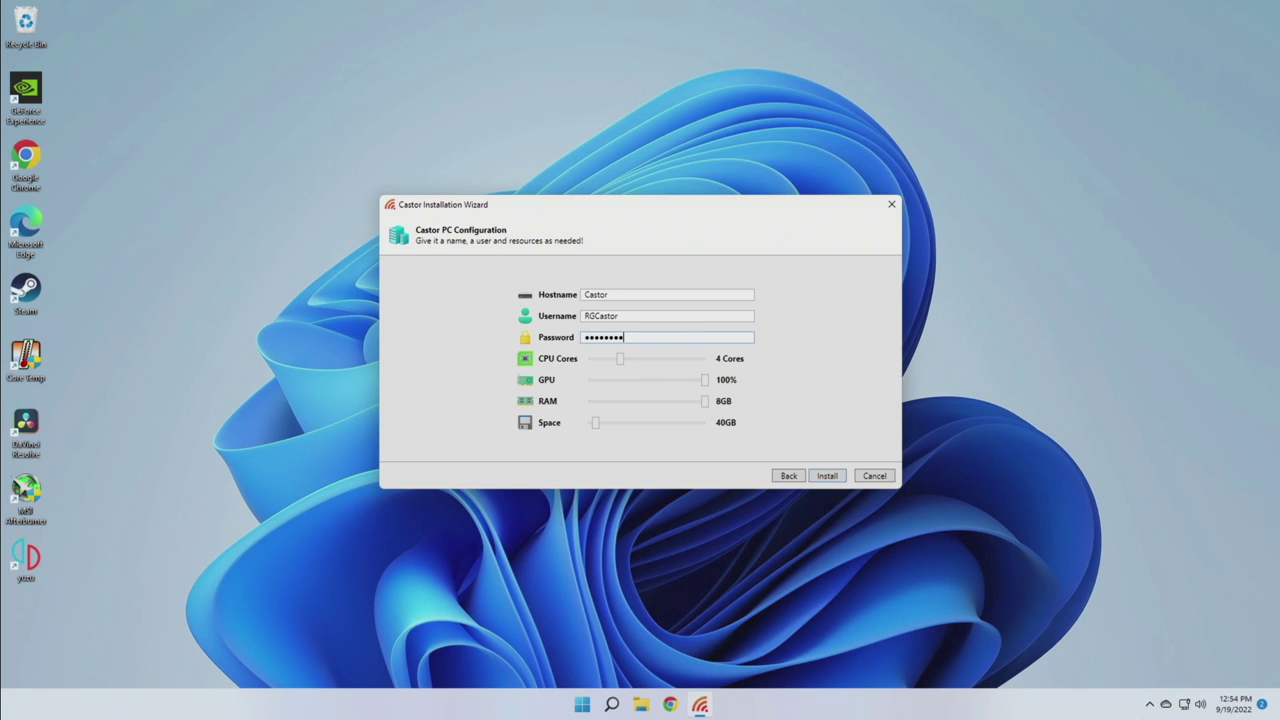
{"action": "left_click", "coordinate": [826, 476]}
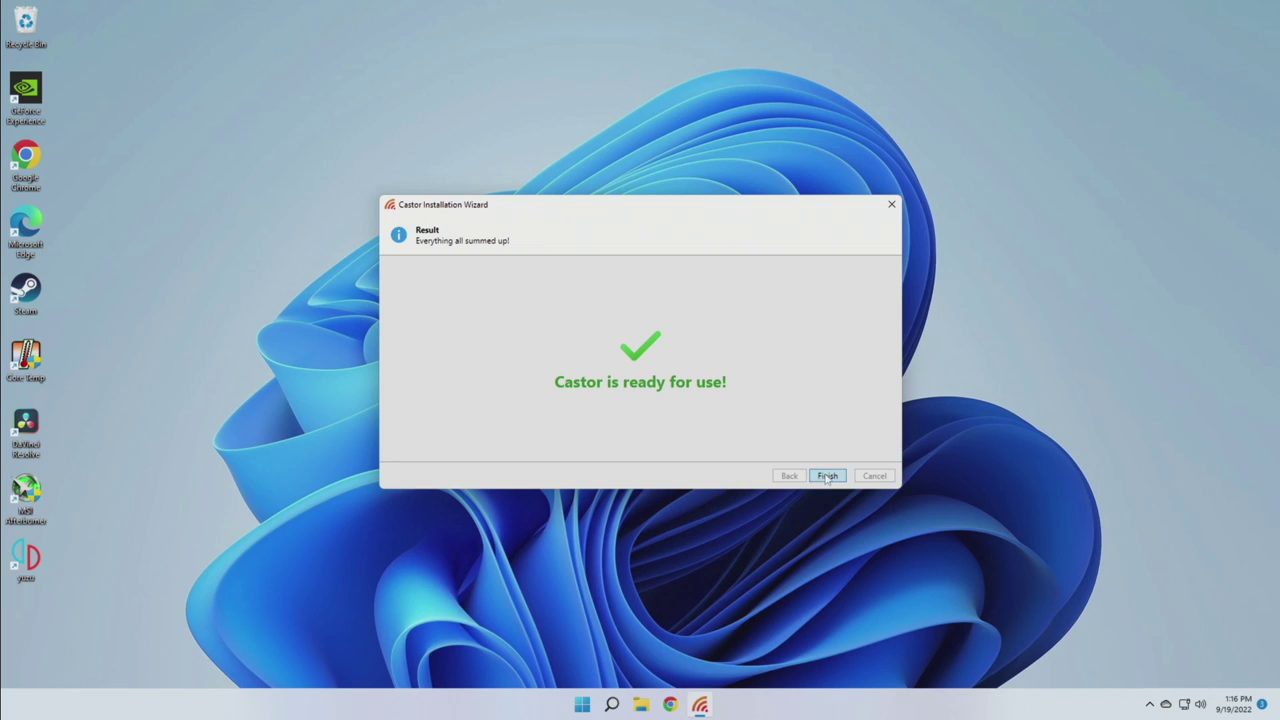
Finish the installation, then start Castor (1) from the tray menu
{"action": "left_click", "coordinate": [827, 476]}
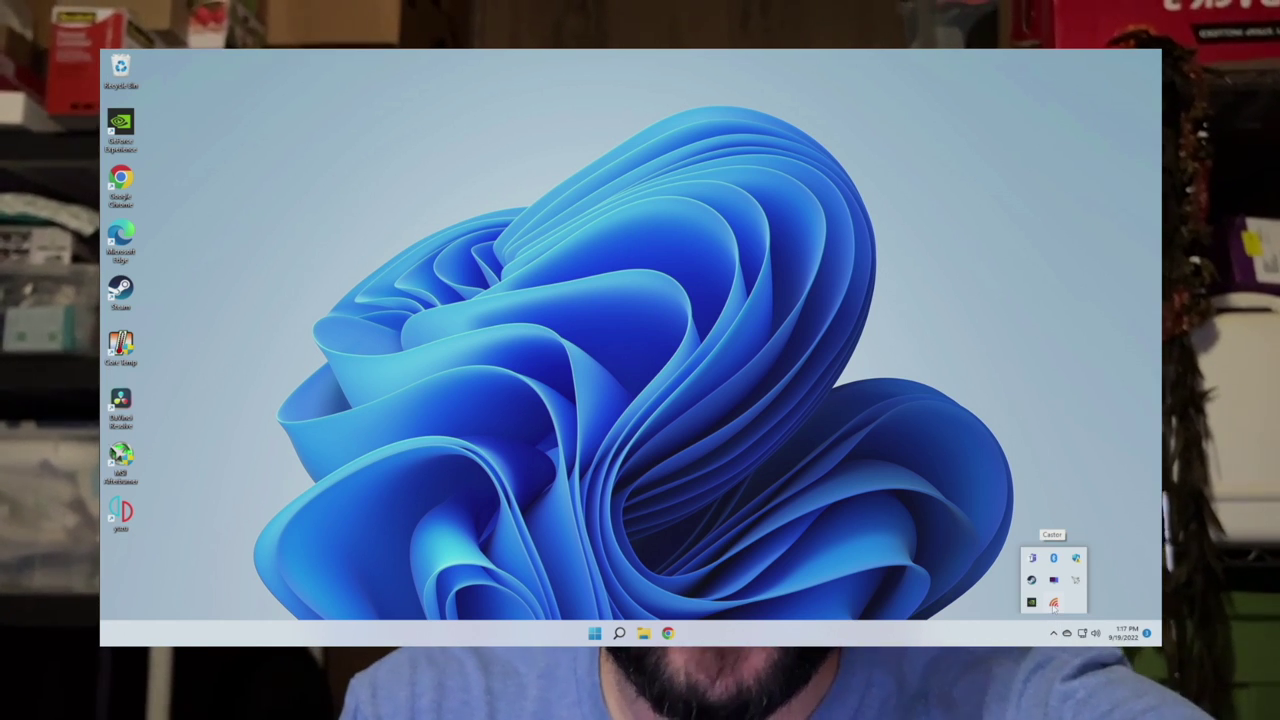
{"action": "right_click", "coordinate": [1053, 605]}
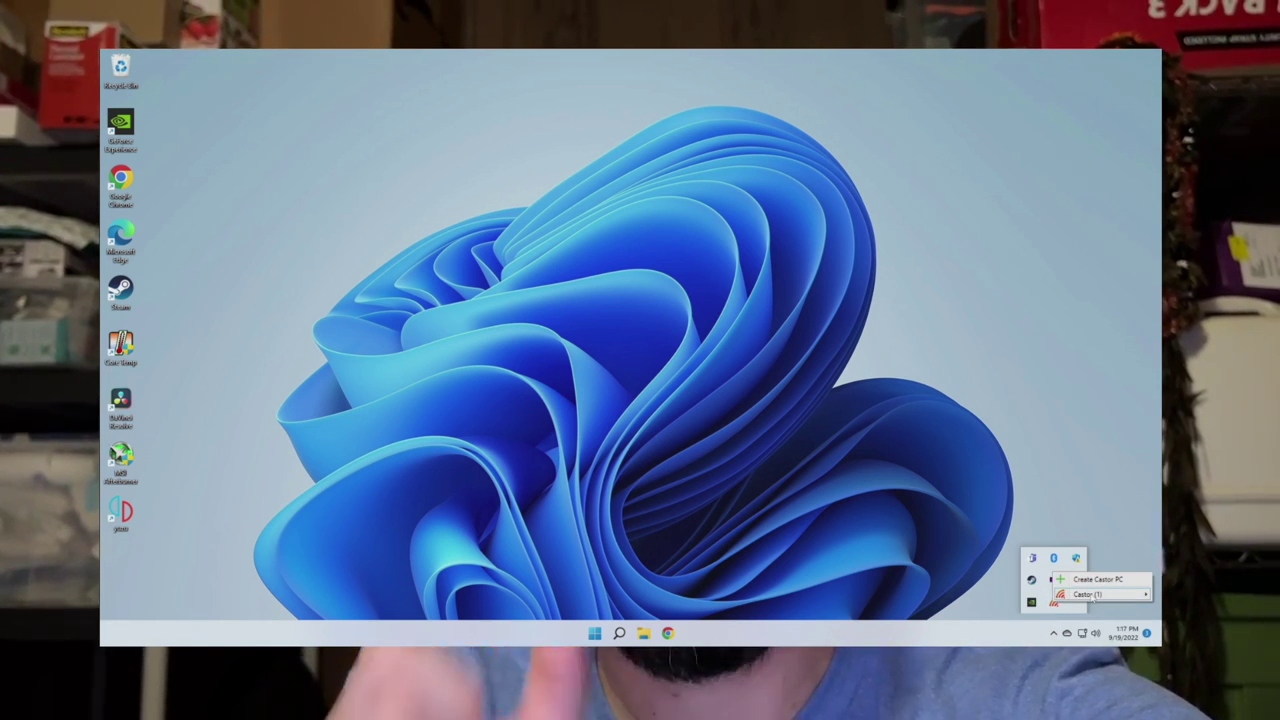
{"action": "mouse_move", "coordinate": [1090, 594]}
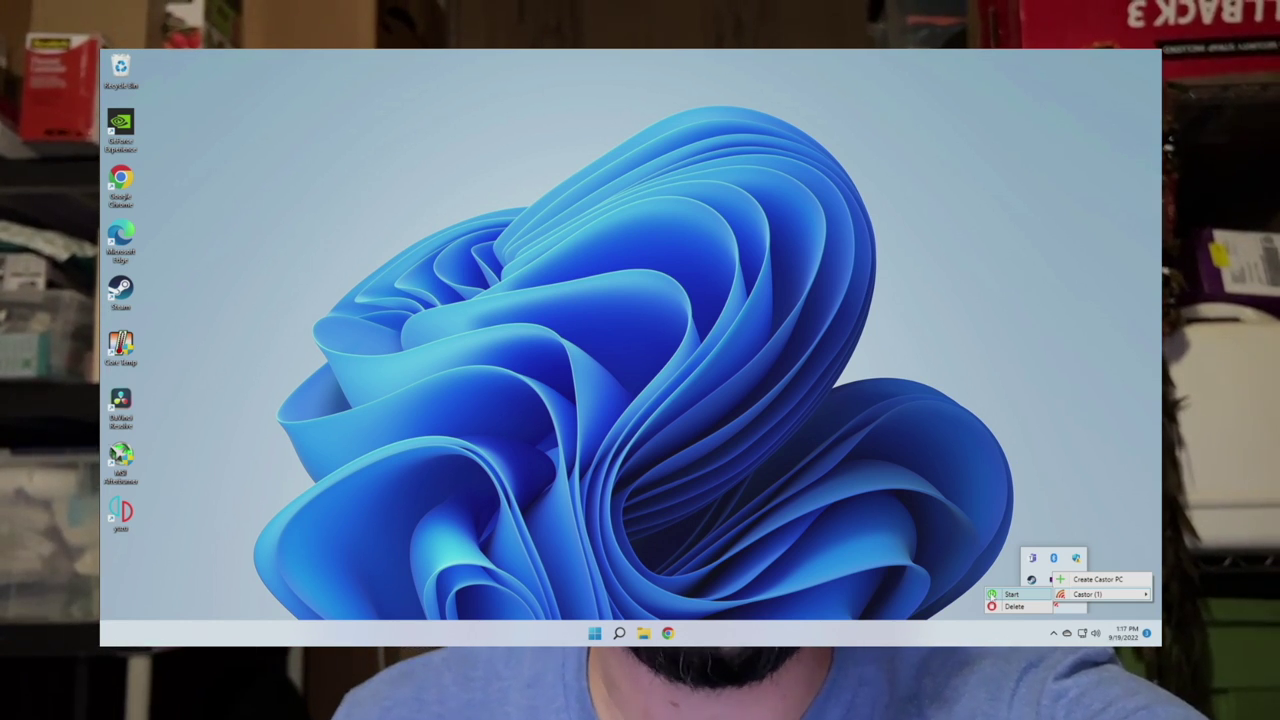
{"action": "left_click", "coordinate": [1008, 594]}
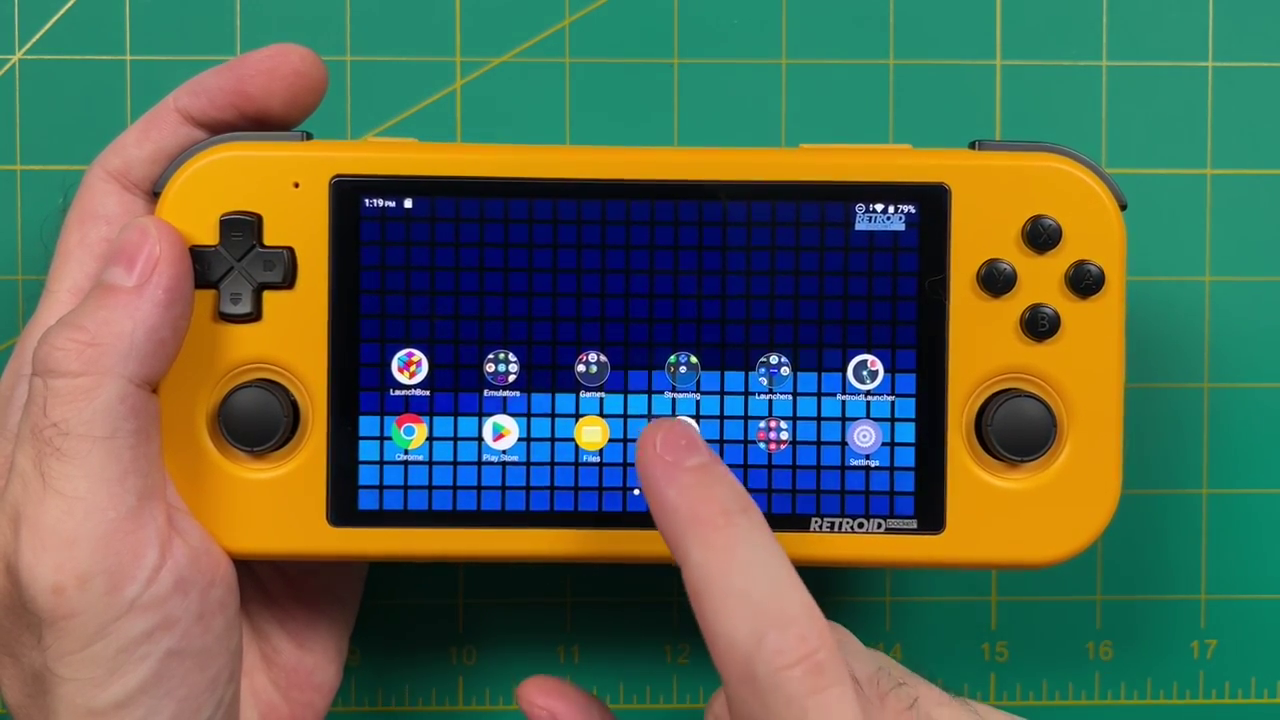
Install Moonlight from Pollux.apk in Google Drive's APKs folder and return to the home screen
{"action": "left_click", "coordinate": [680, 432]}
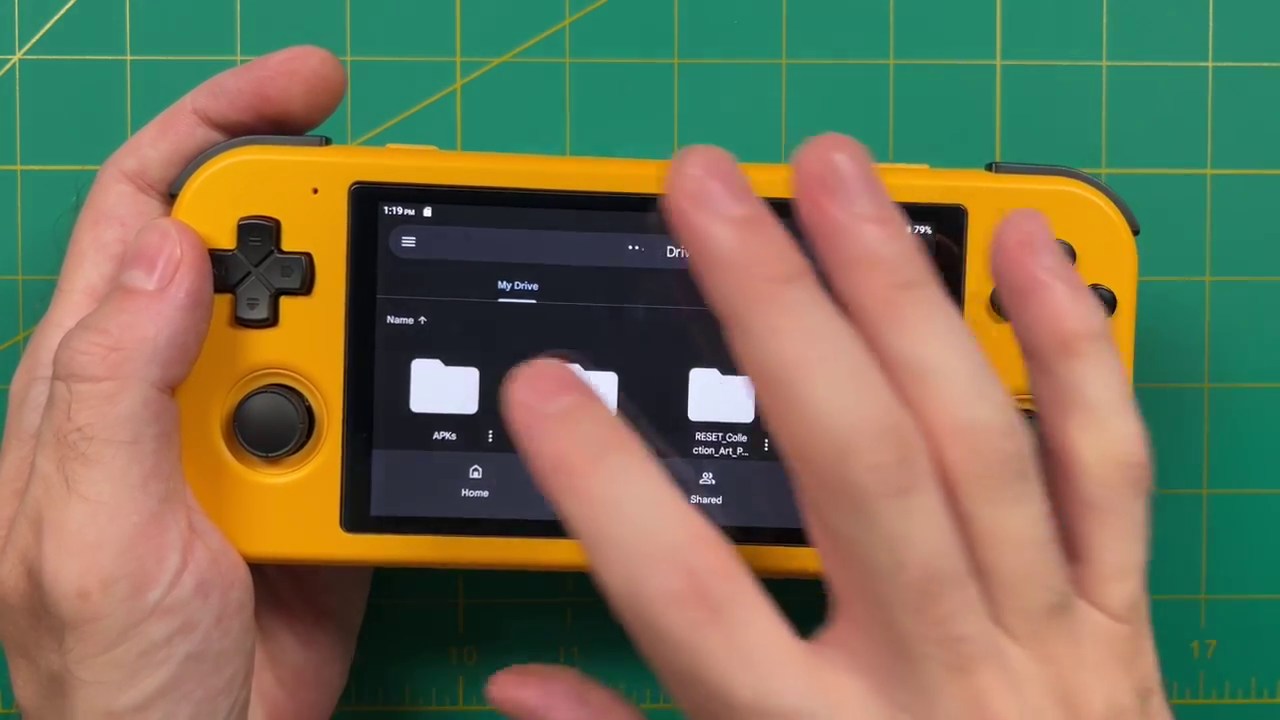
{"action": "left_click", "coordinate": [440, 390]}
{"action": "scroll", "coordinate": [840, 375], "scroll_direction": "down", "scroll_amount": 2}
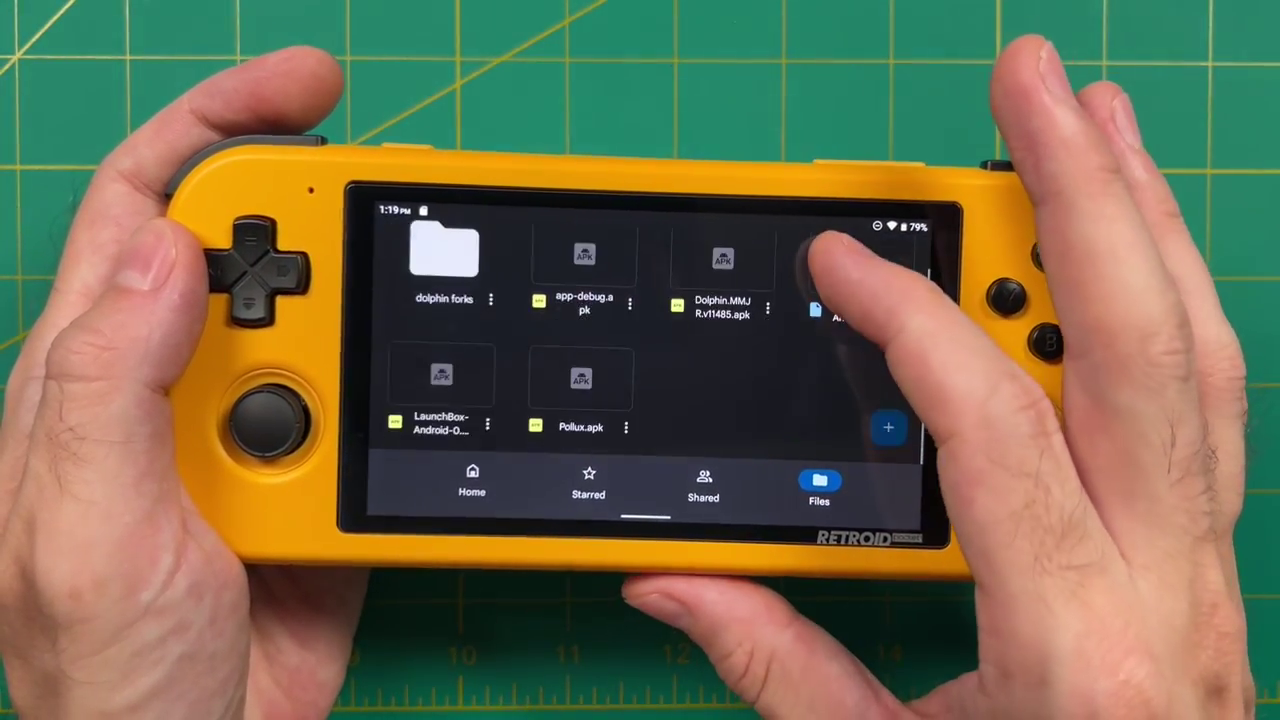
{"action": "left_click", "coordinate": [580, 395]}
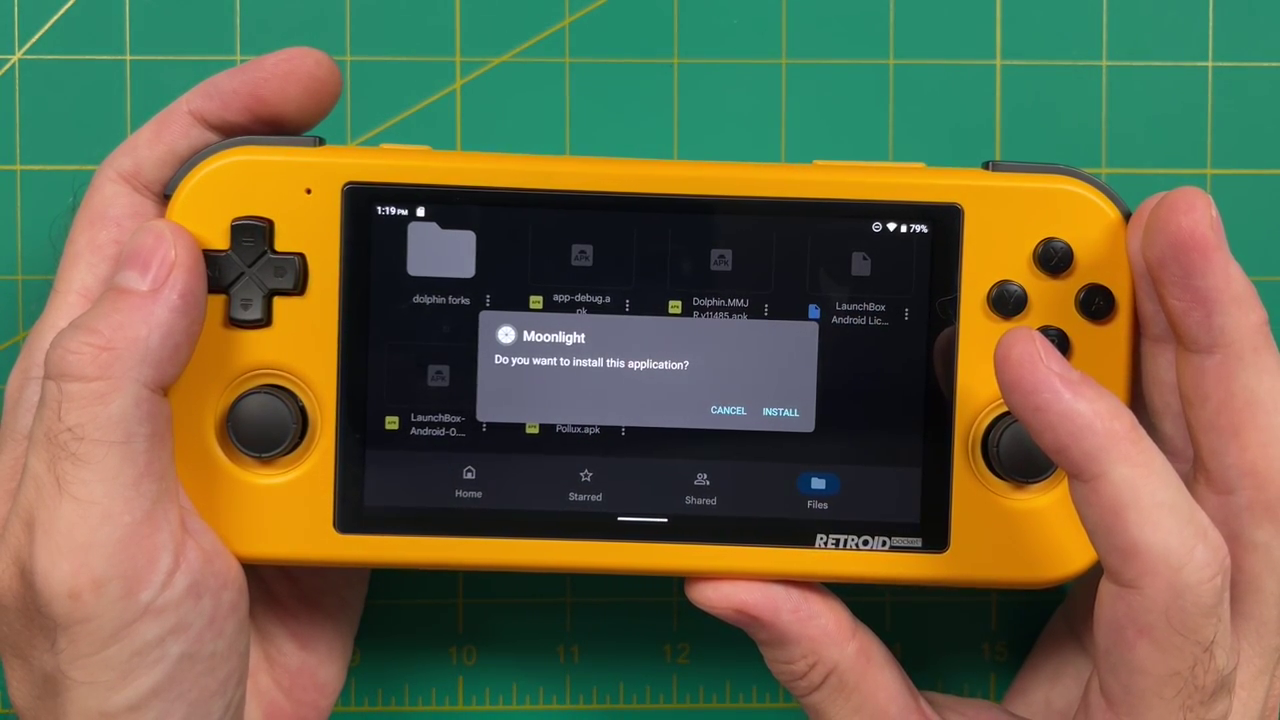
{"action": "left_click", "coordinate": [780, 411]}
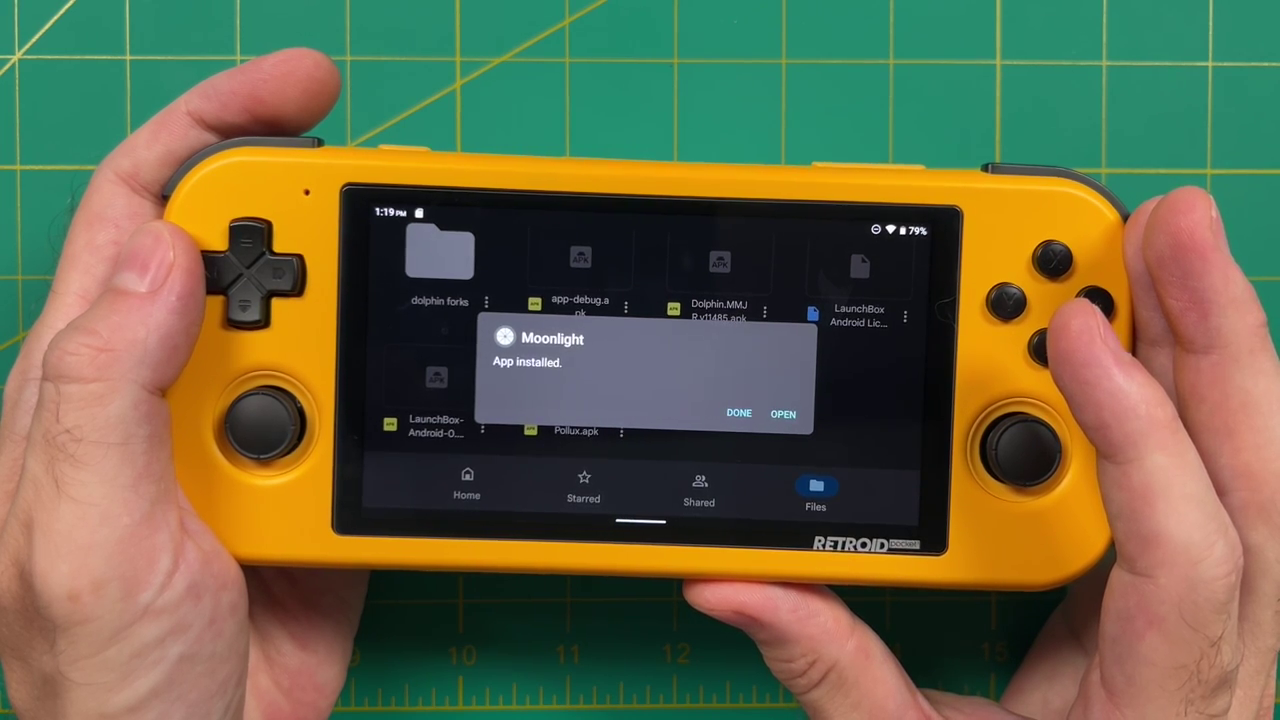
{"action": "left_click", "coordinate": [740, 412]}
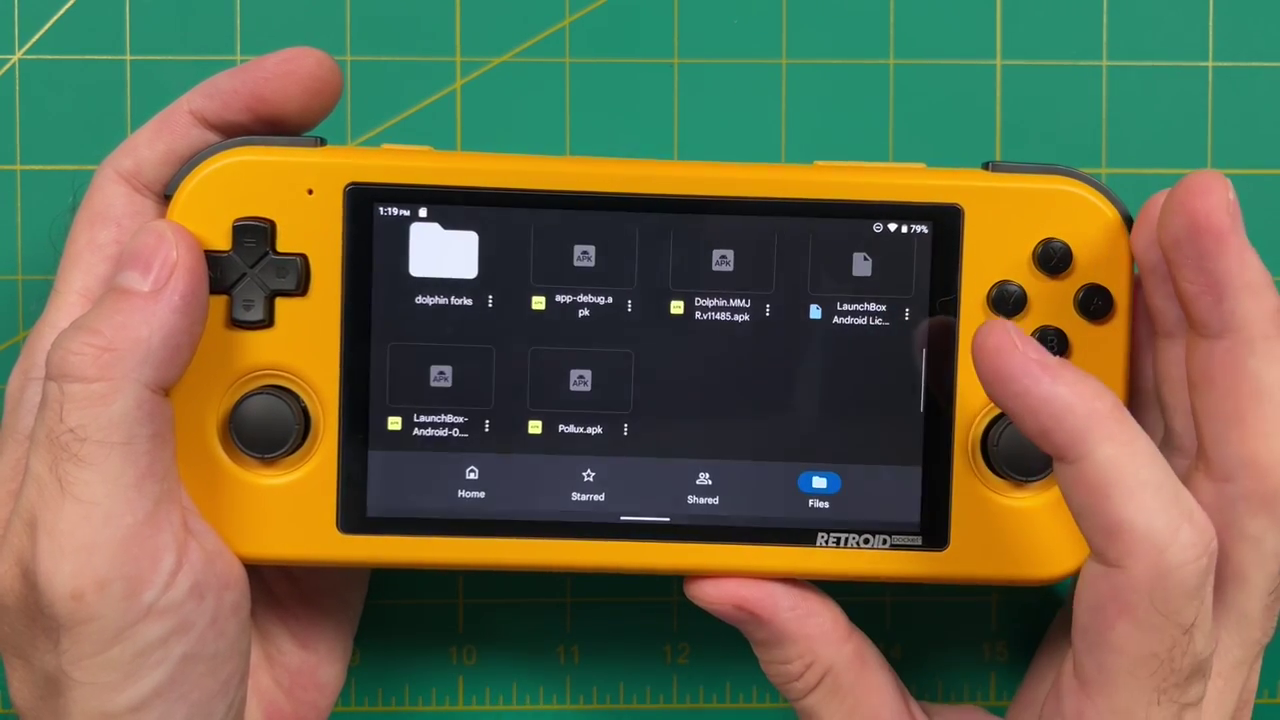
{"action": "key", "text": "Home"}
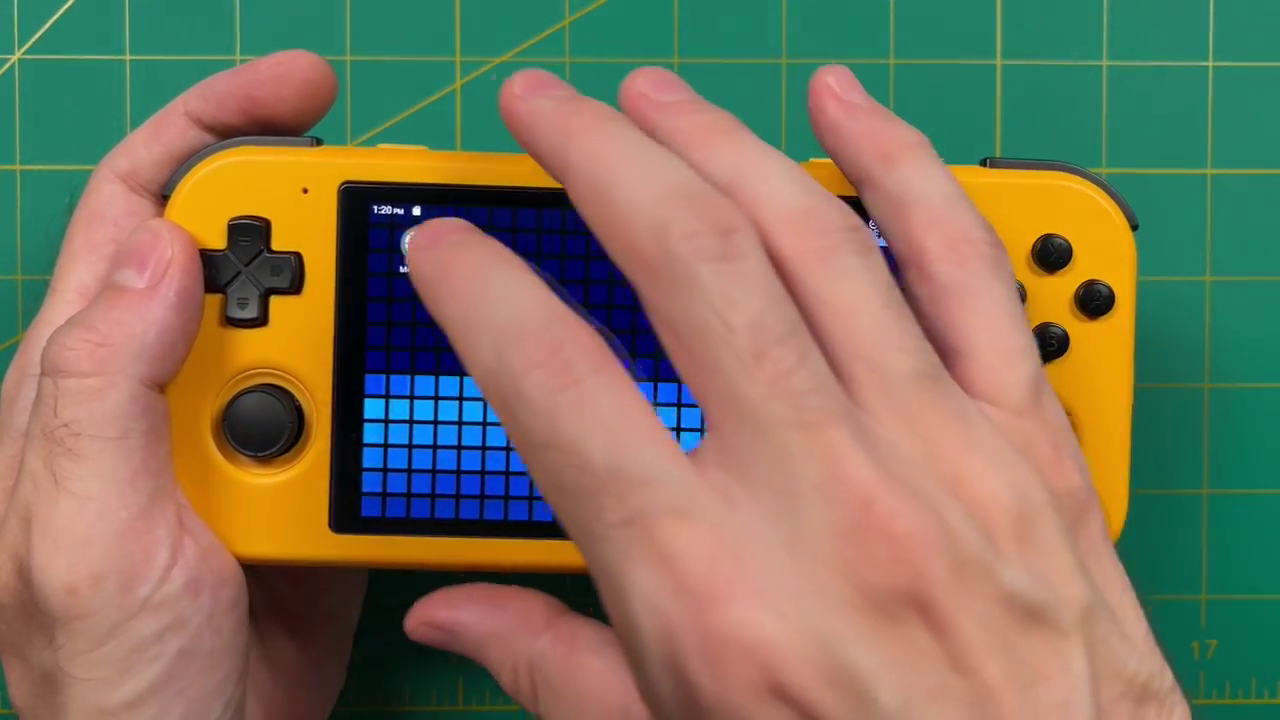
Launch Moonlight and select the Castor PC tile to get a pairing PIN
{"action": "left_click", "coordinate": [414, 242]}
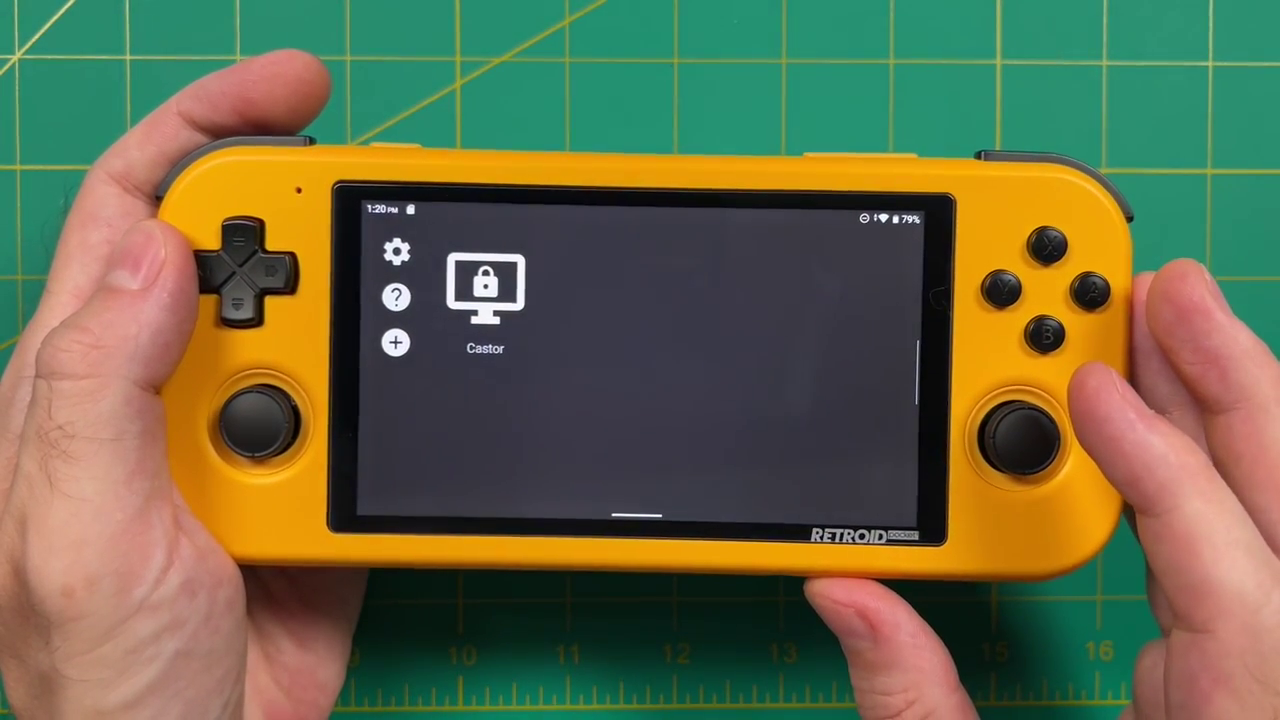
{"action": "left_click", "coordinate": [485, 288]}
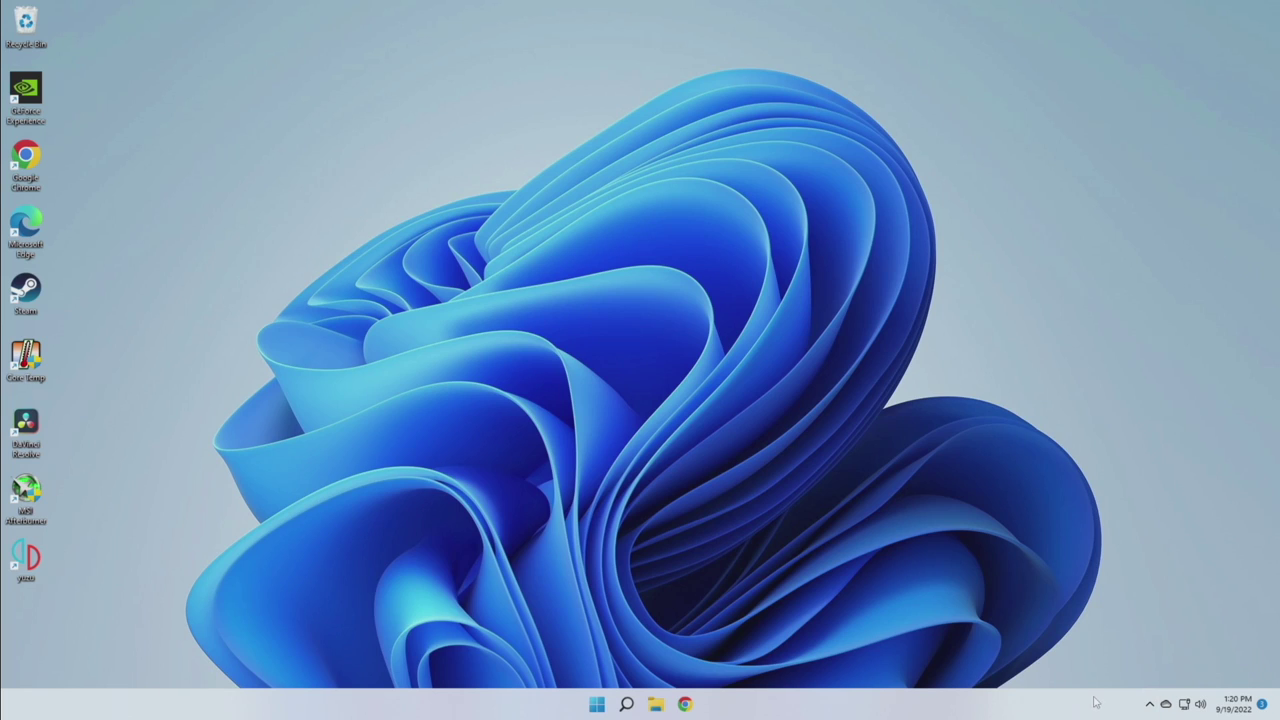
Open Castor (1)'s Pair page in the browser, proceeding past the certificate warning
{"action": "left_click", "coordinate": [1150, 705]}
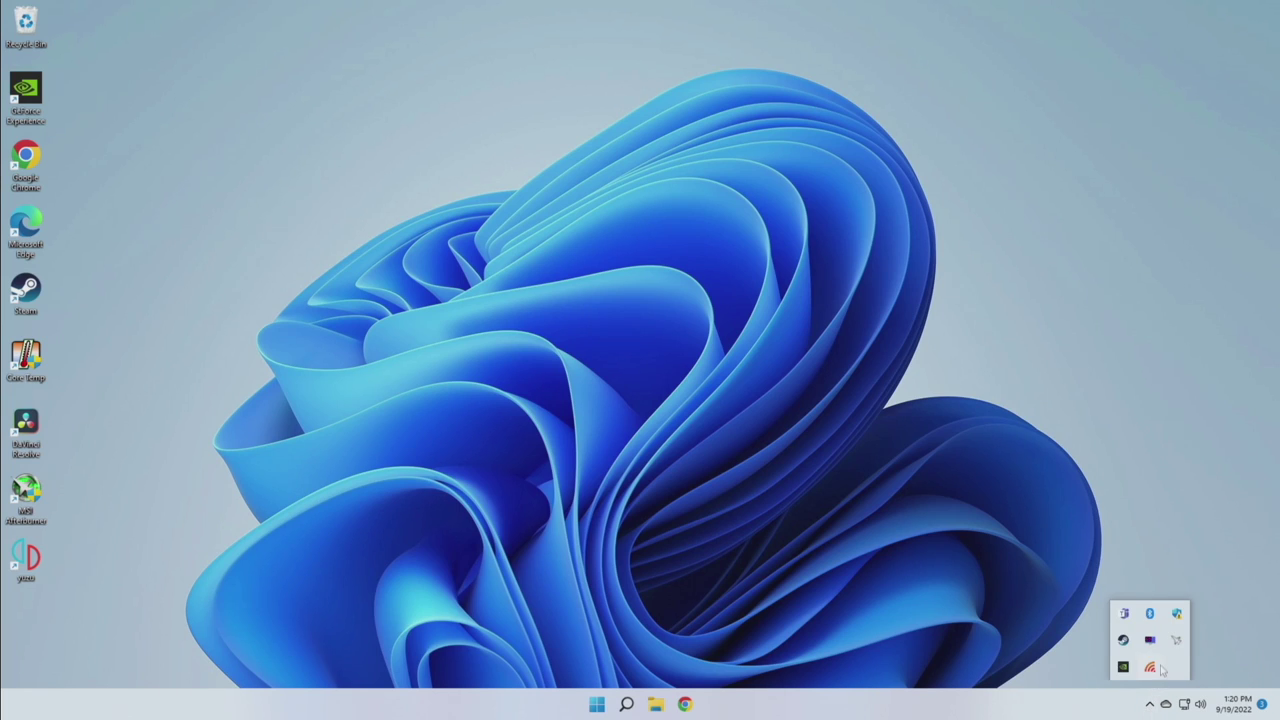
{"action": "right_click", "coordinate": [1153, 667]}
{"action": "mouse_move", "coordinate": [1177, 657]}
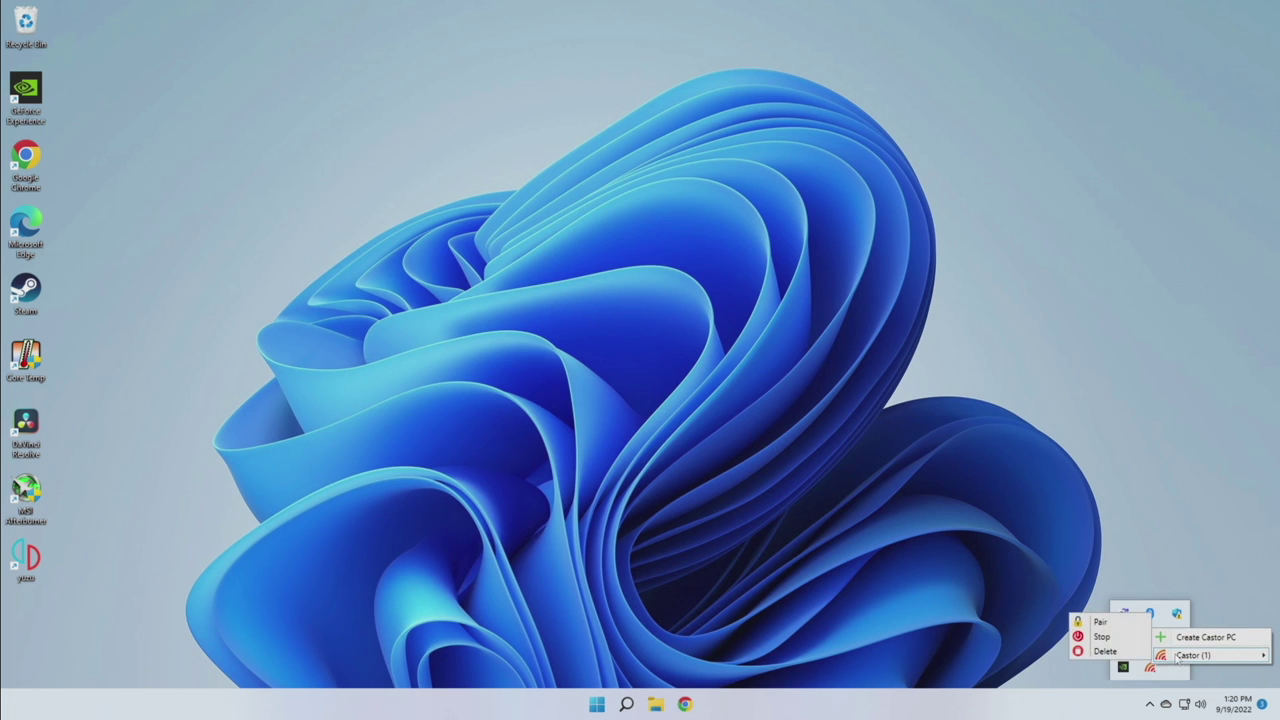
{"action": "left_click", "coordinate": [1095, 623]}
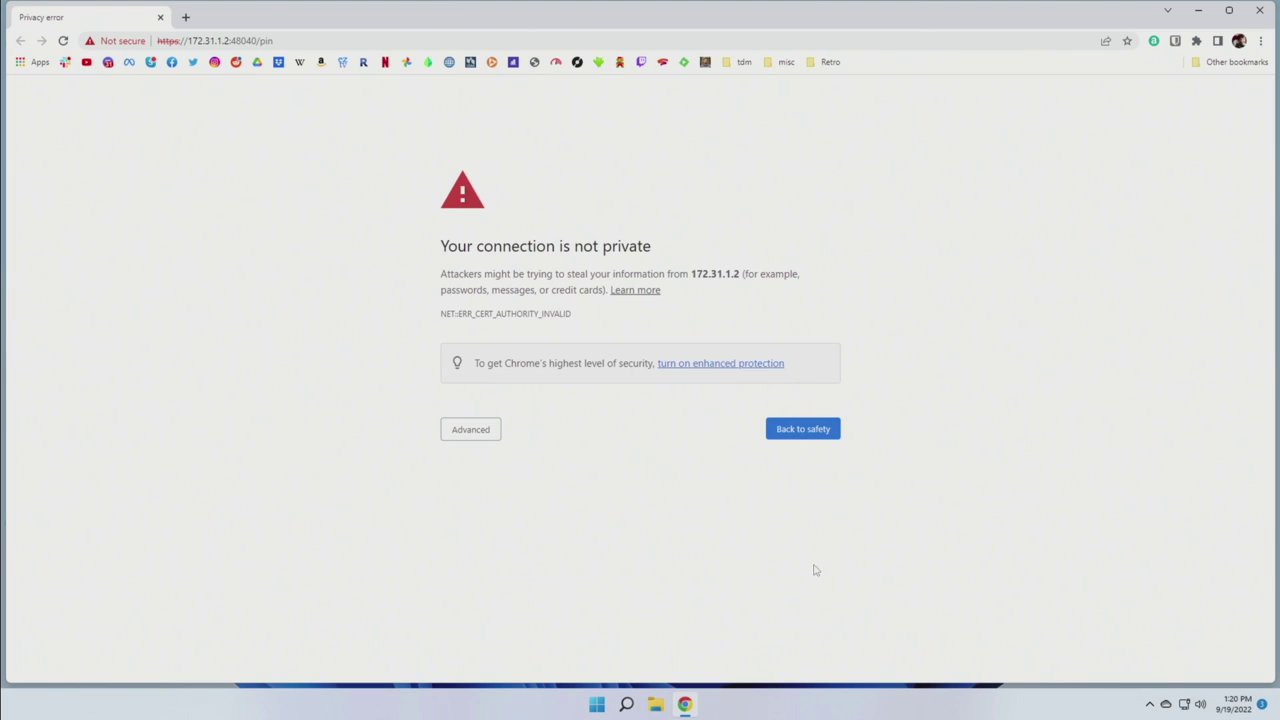
{"action": "left_click", "coordinate": [478, 440]}
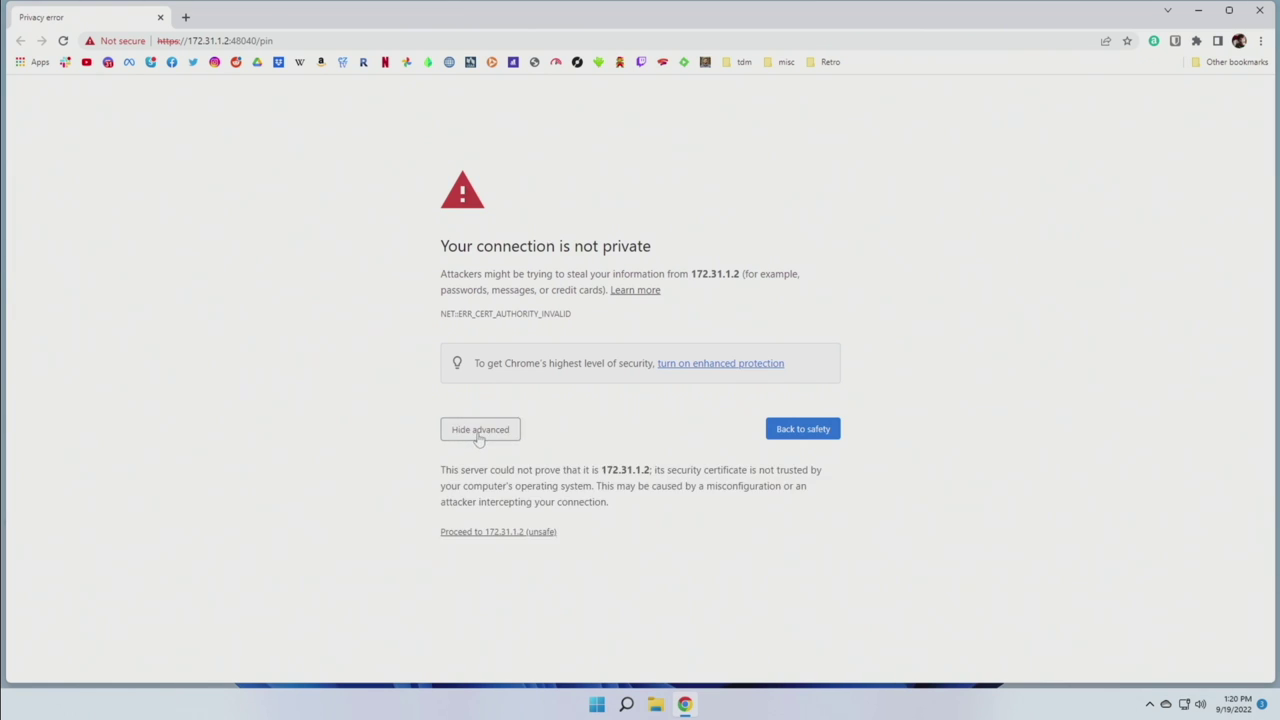
{"action": "left_click", "coordinate": [522, 532]}
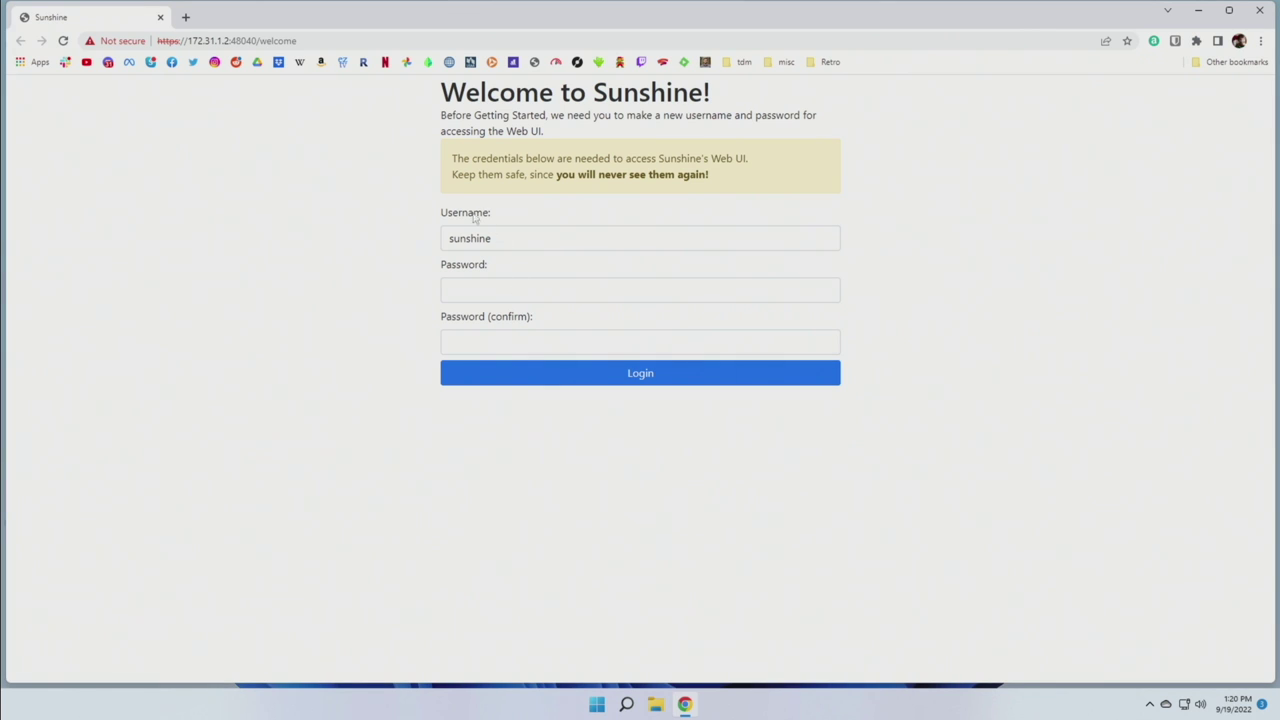
Create the Sunshine web UI username and password, save them, and sign in
{"action": "left_click", "coordinate": [498, 292]}
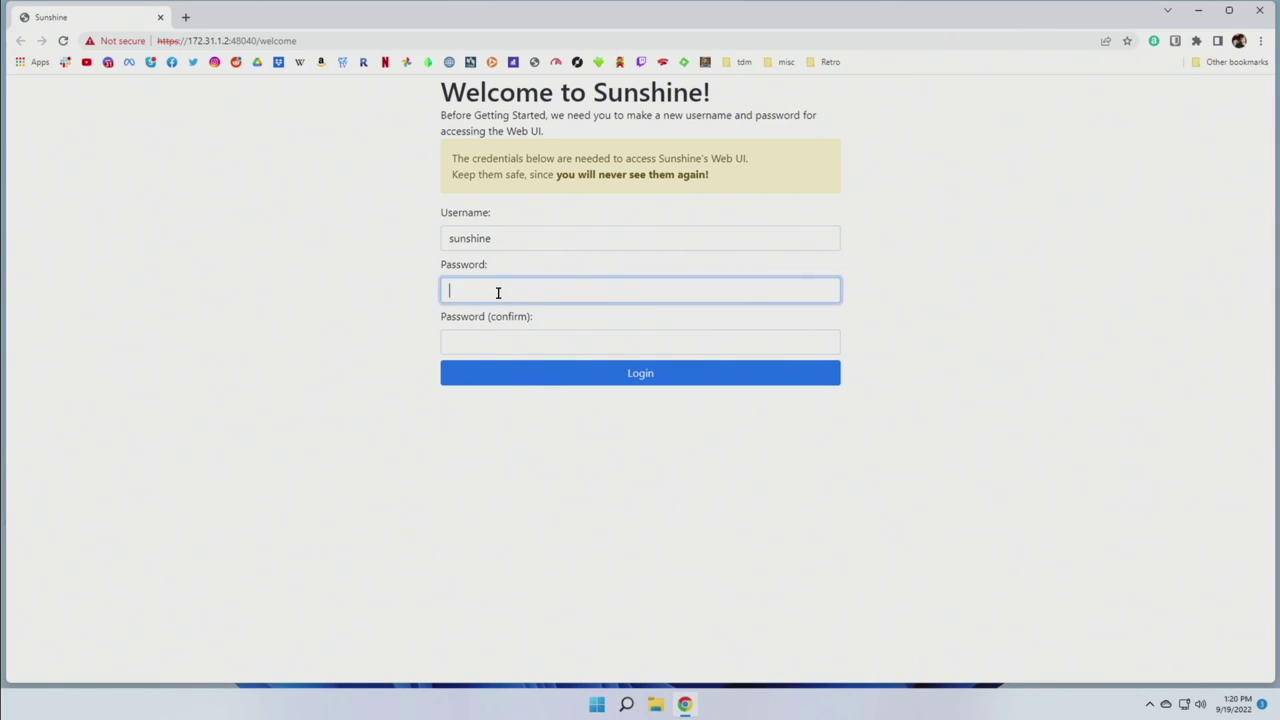
{"action": "type", "text": "sunshine"}
{"action": "key", "text": "Tab"}
{"action": "type", "text": "sunshine"}
{"action": "key", "text": "Tab"}
{"action": "left_click", "coordinate": [549, 383]}
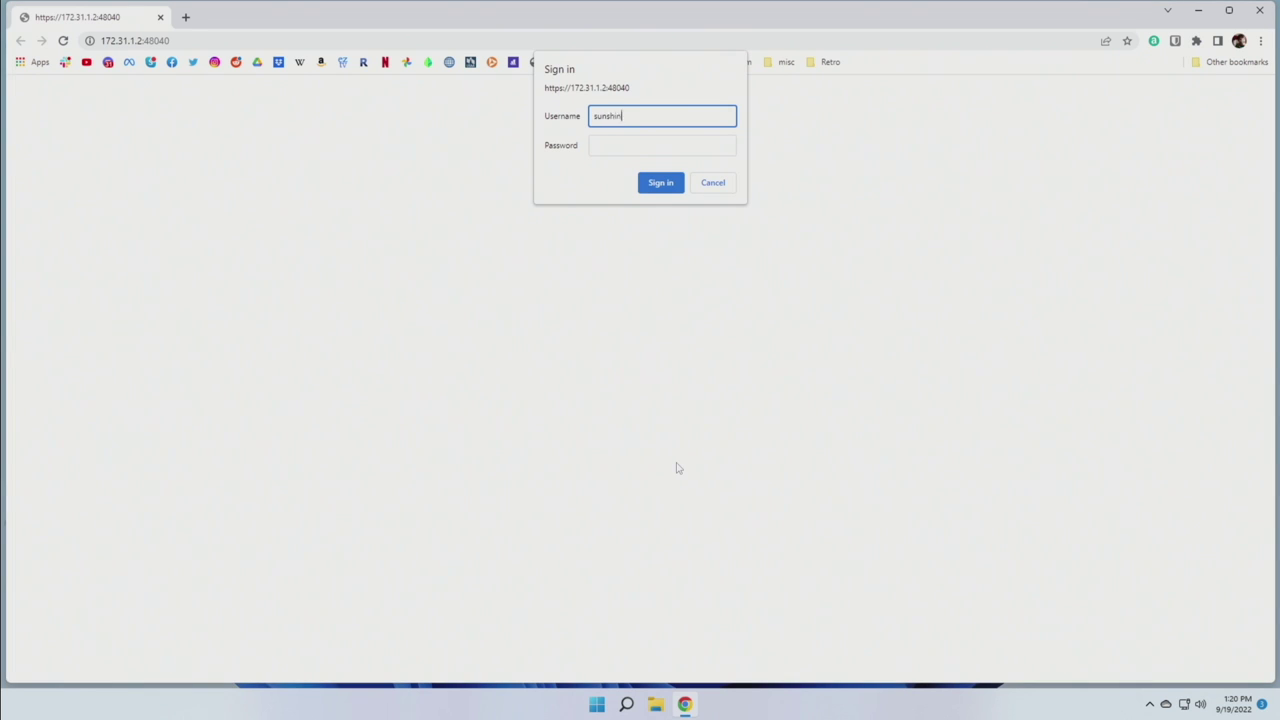
{"action": "key", "text": "Tab"}
{"action": "type", "text": "s"}
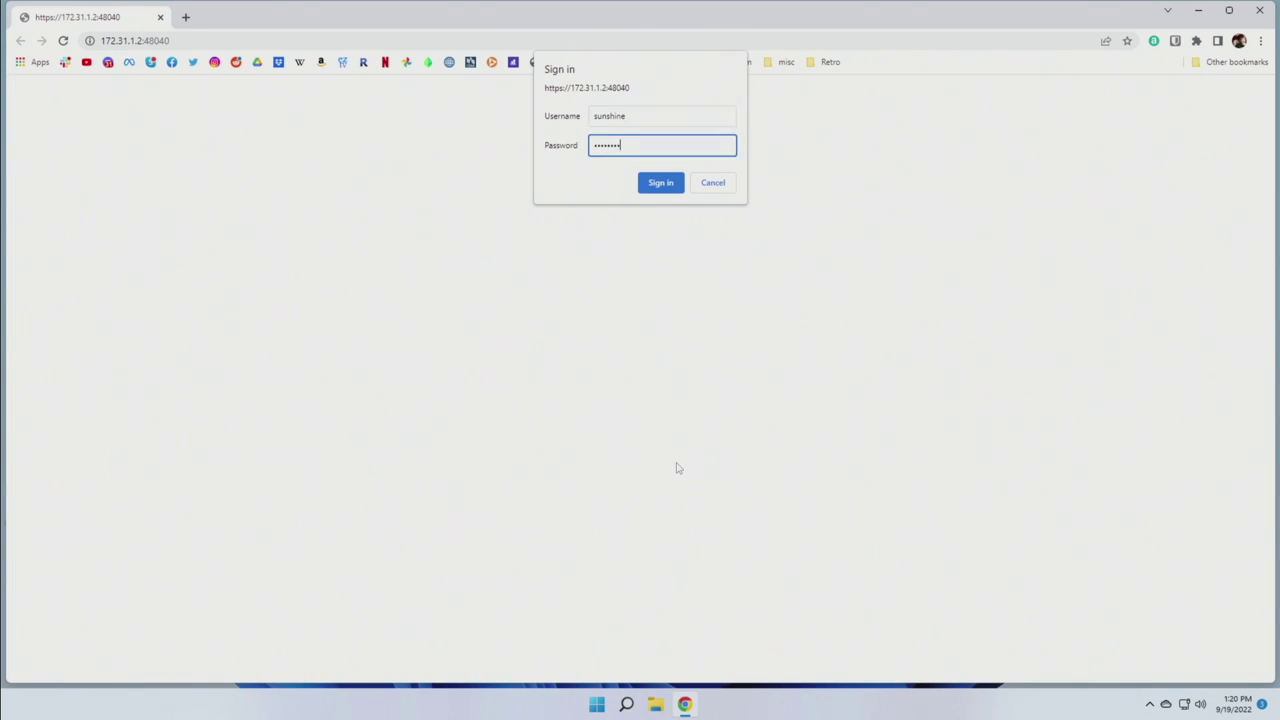
{"action": "key", "text": "Return"}
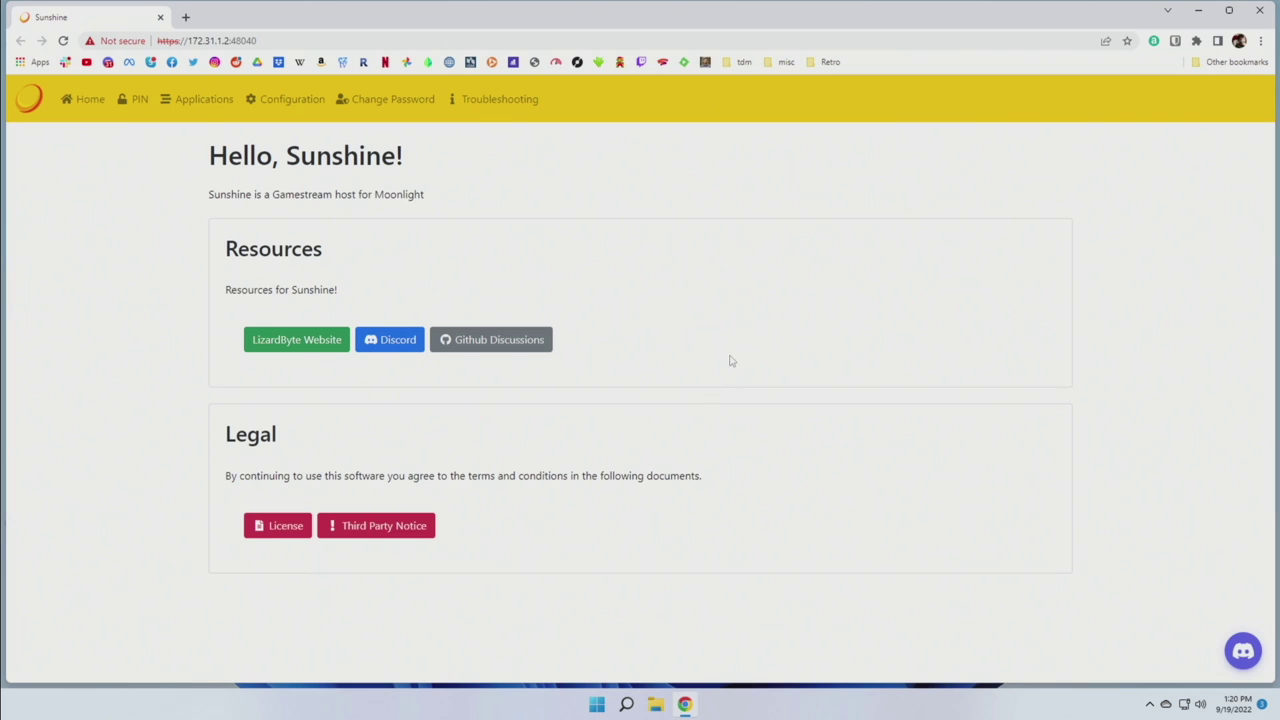
Enter the handheld's pairing PIN on Sunshine's PIN page and send it
{"action": "left_click", "coordinate": [142, 100]}
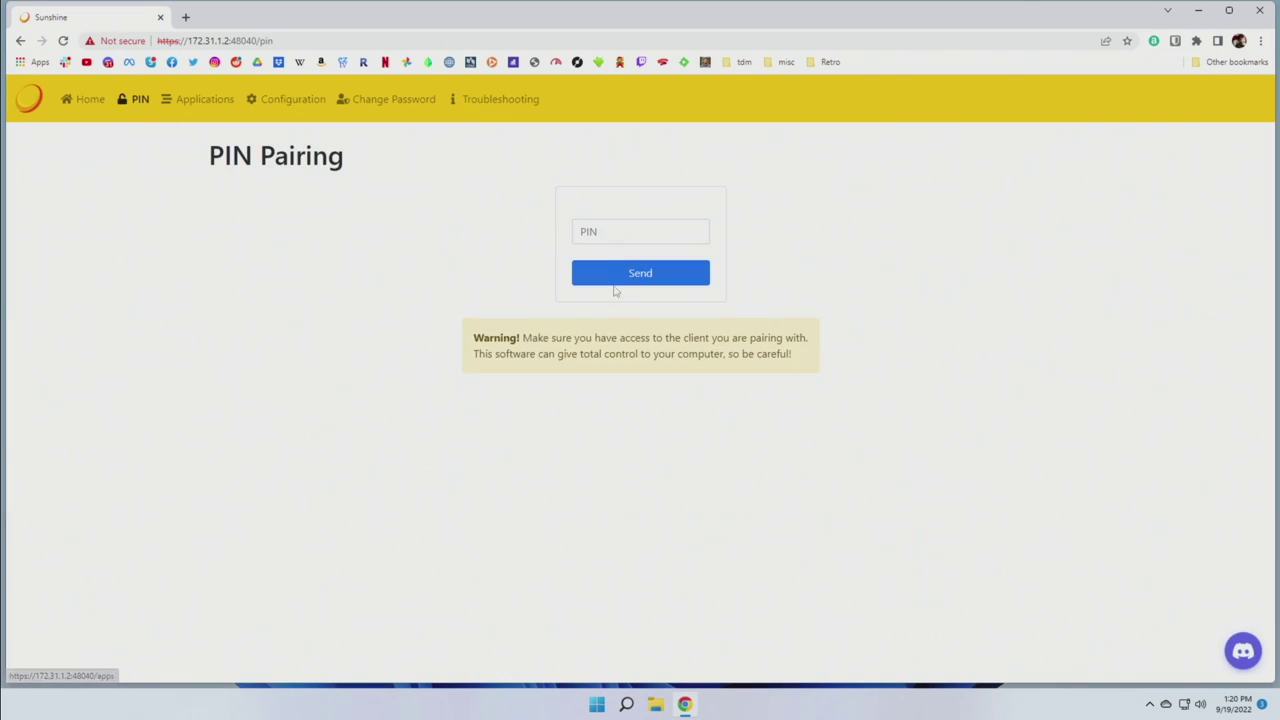
{"action": "left_click", "coordinate": [603, 233]}
{"action": "type", "text": "7208"}
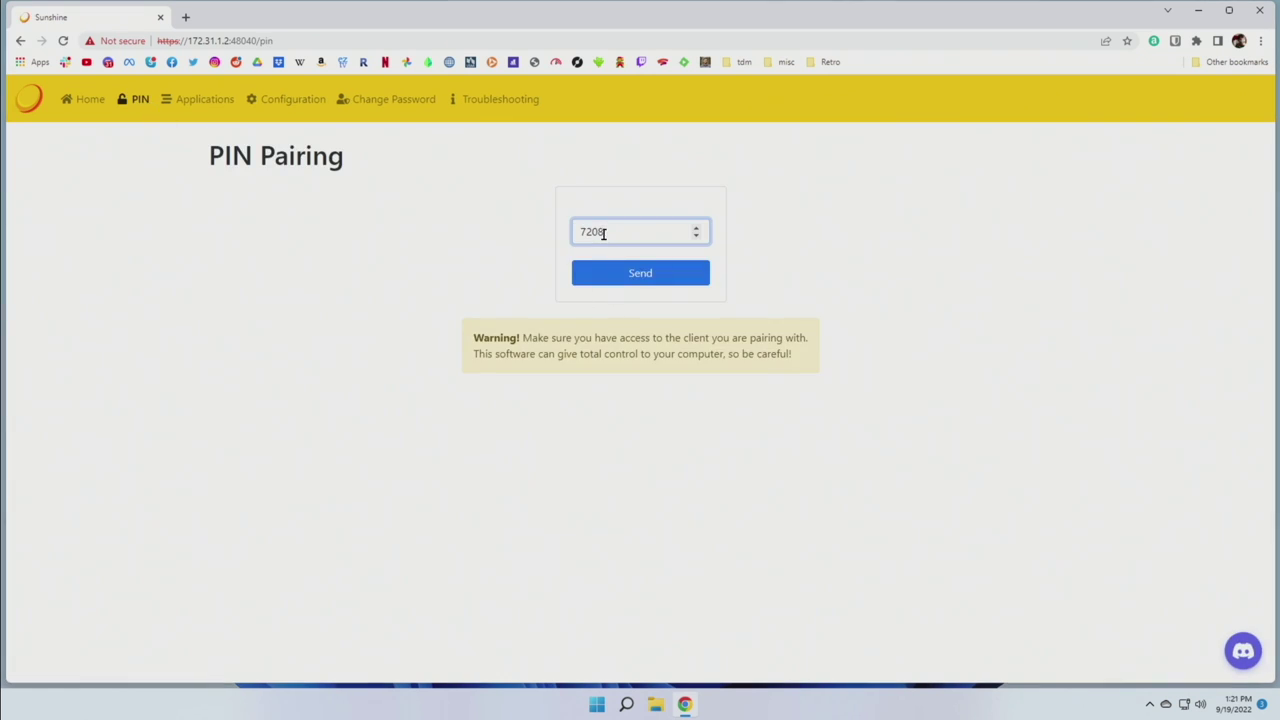
{"action": "left_click", "coordinate": [660, 281]}
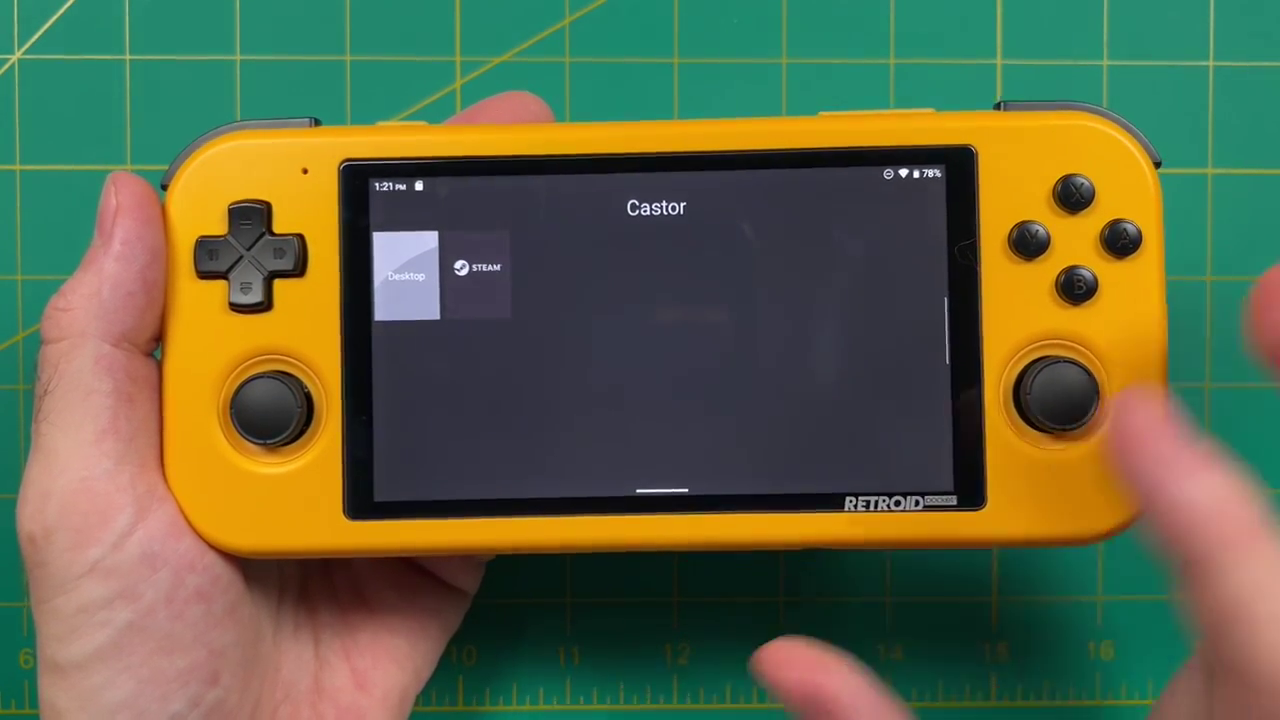
Start streaming the Castor PC's Windows desktop from the Desktop tile in Moonlight
{"action": "left_click", "coordinate": [407, 281]}
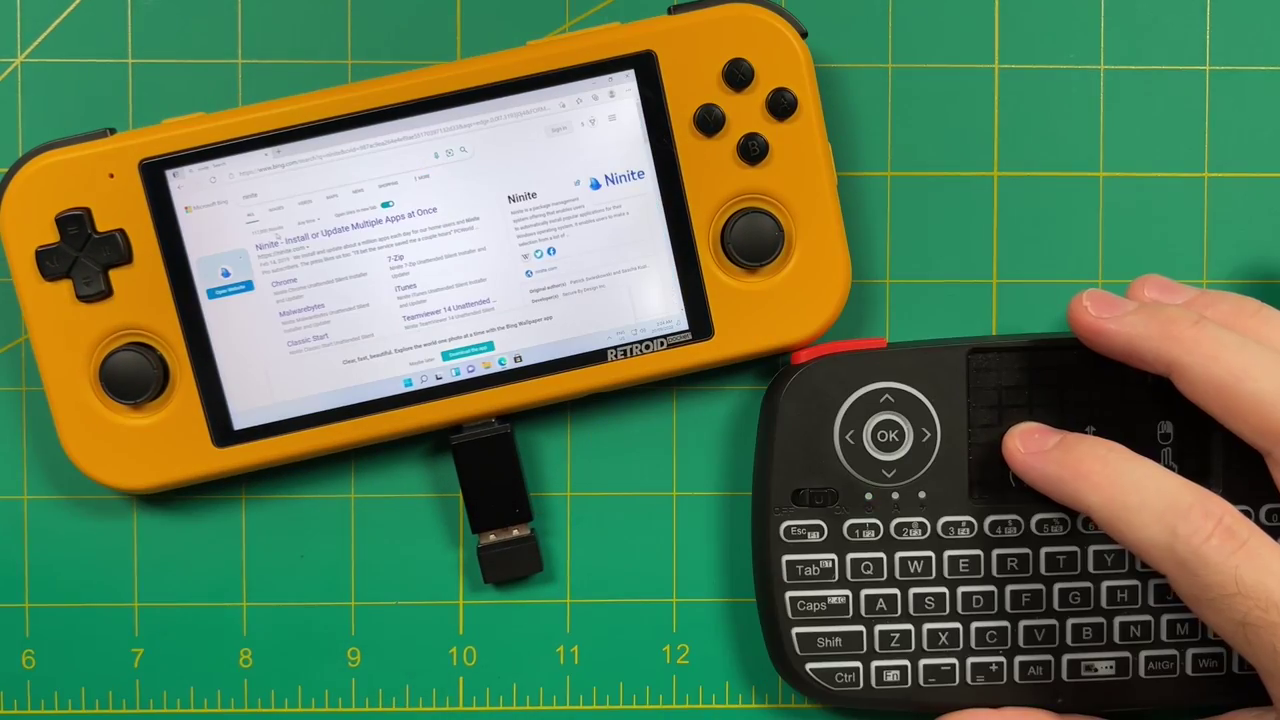
Open Ninite from the search results and scroll down to the '1. Pick the apps you want' list
{"action": "left_click", "coordinate": [340, 226]}
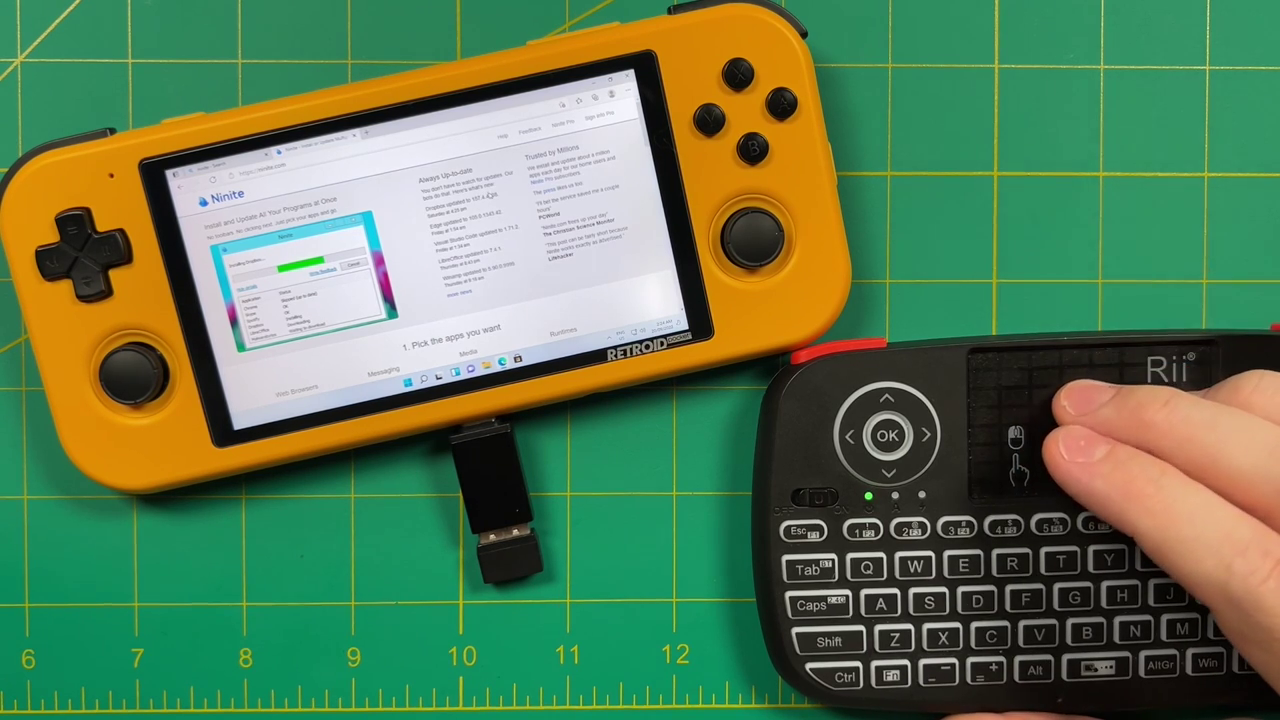
{"action": "scroll", "coordinate": [490, 196], "scroll_direction": "down", "scroll_amount": 5}
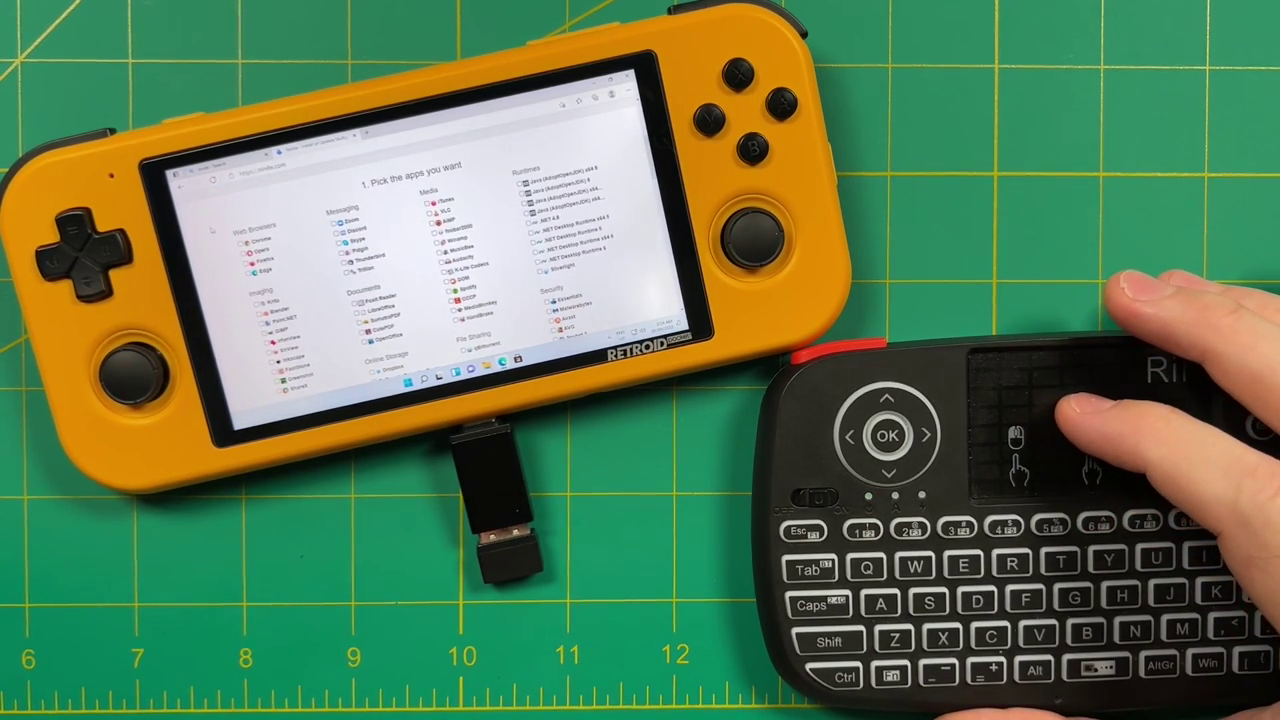
{"action": "scroll", "coordinate": [430, 250], "scroll_direction": "down", "scroll_amount": 5}
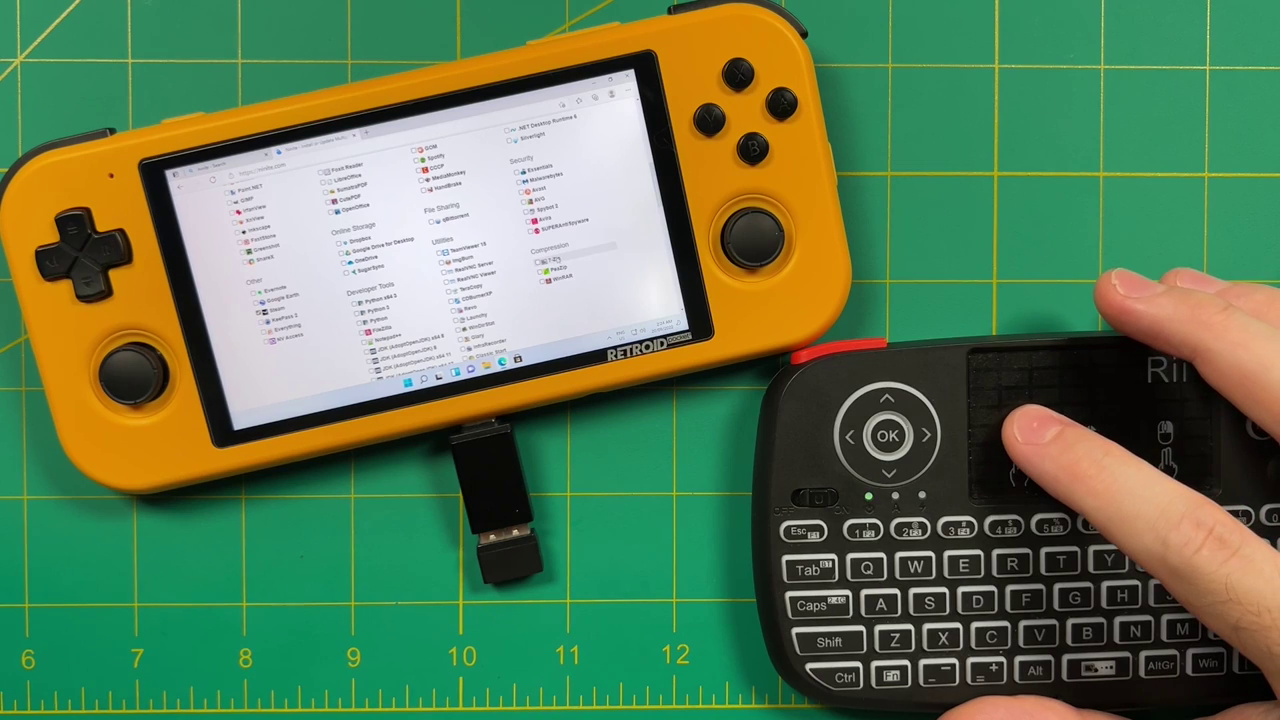